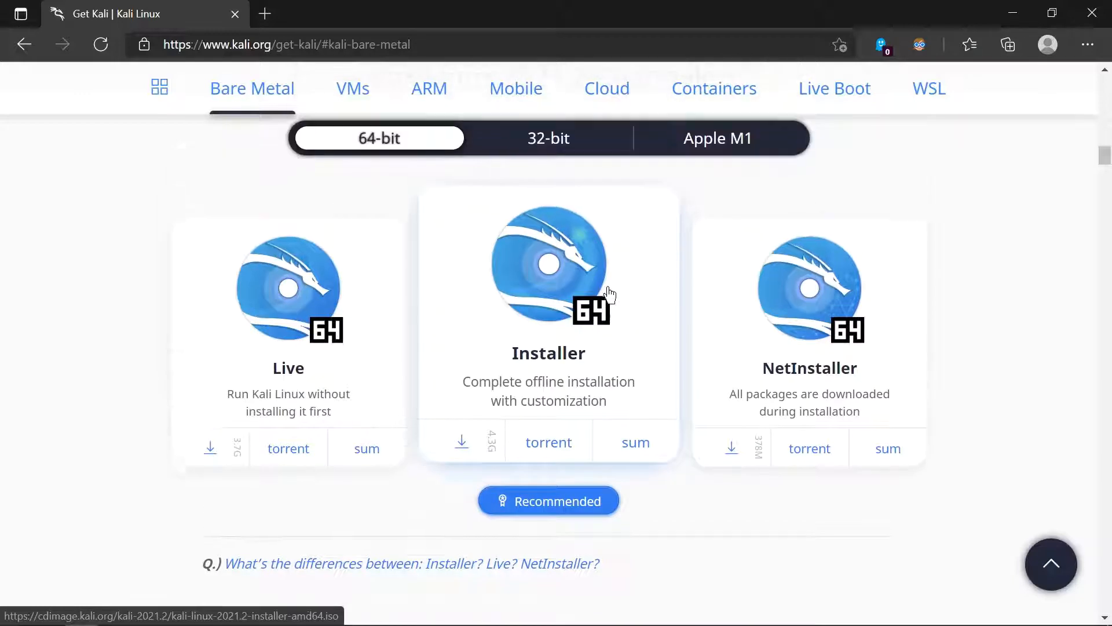
Scroll the Kali page to the 64-bit Installer card, then switch to the terminal showing the finished ISO download.
scroll(601, 289, "down", 1)
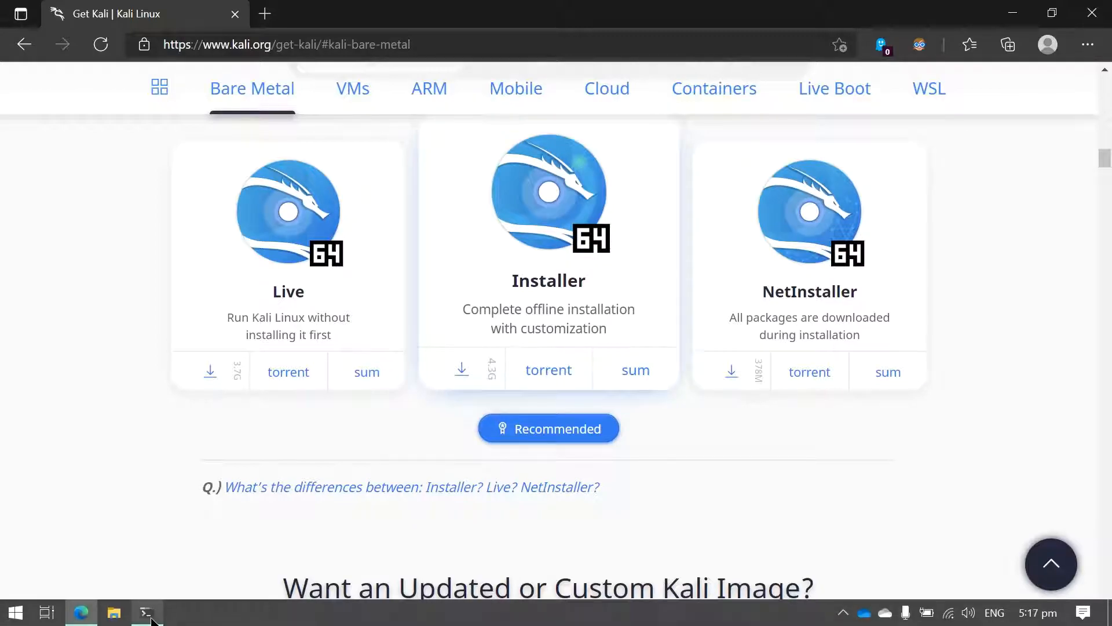
left_click(148, 617)
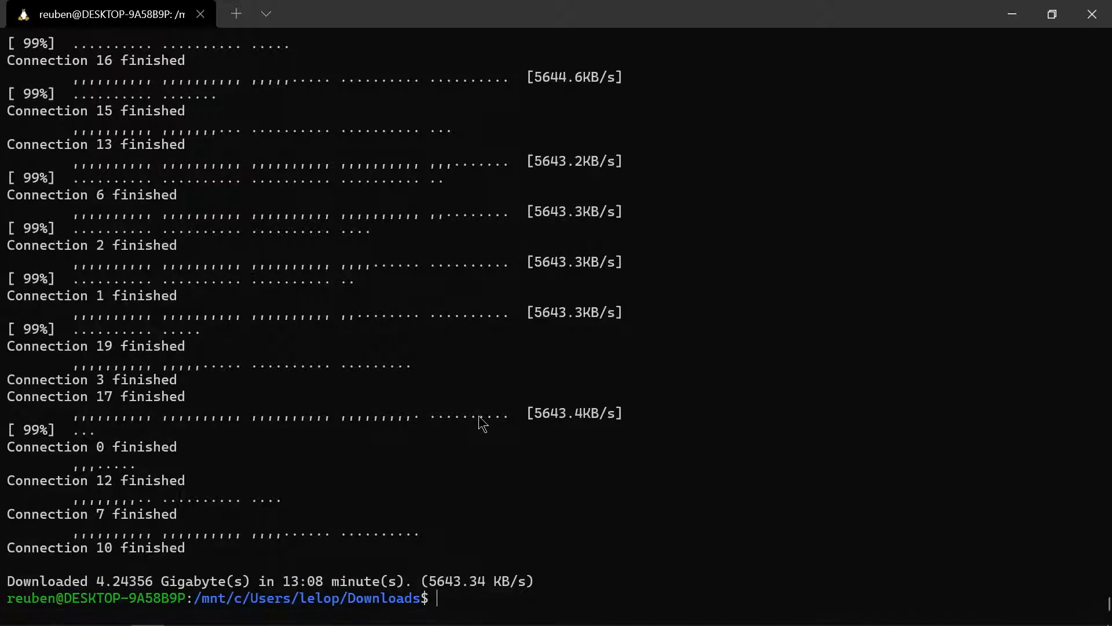
key("Up")
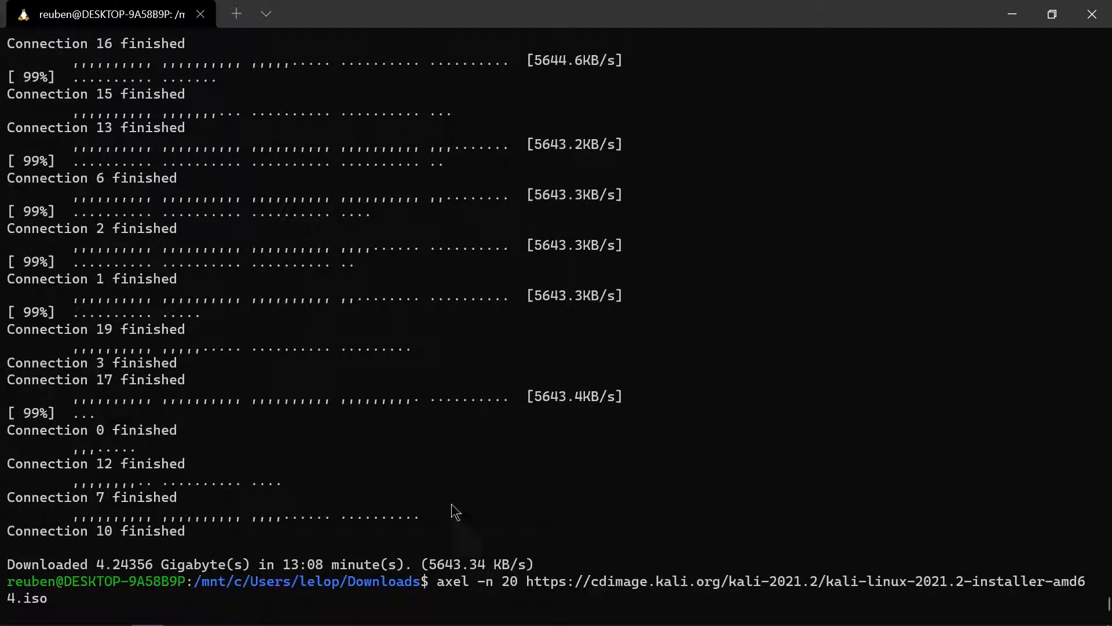
scroll(333, 460, "up", 4)
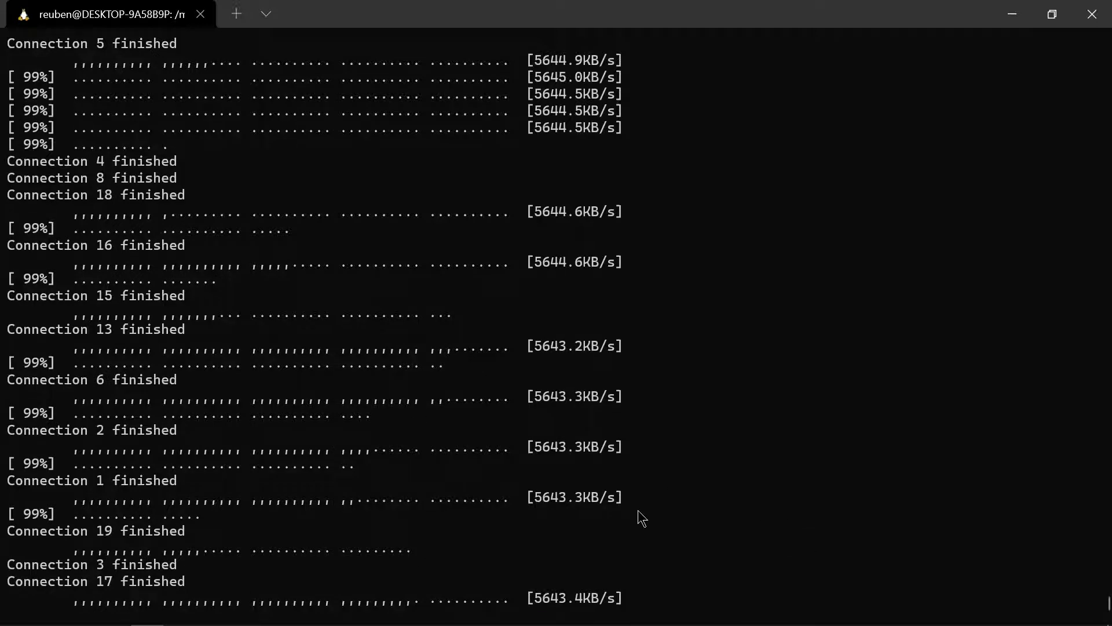
left_click_drag(642, 515, 110, 124)
scroll(154, 158, "down", 4)
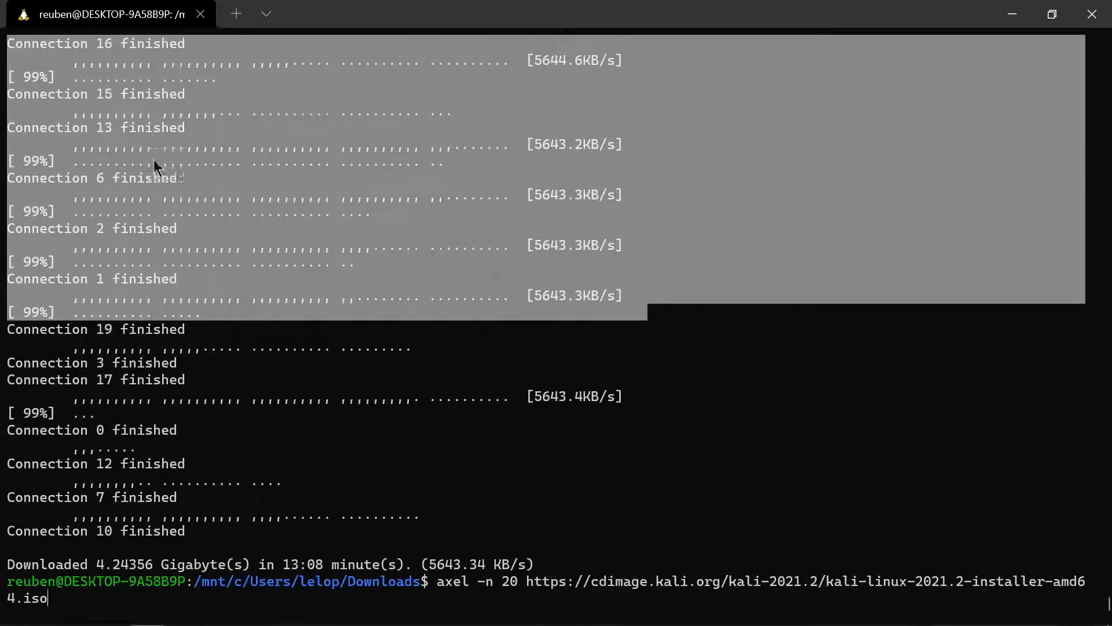
left_click(485, 586)
key("ctrl+u")
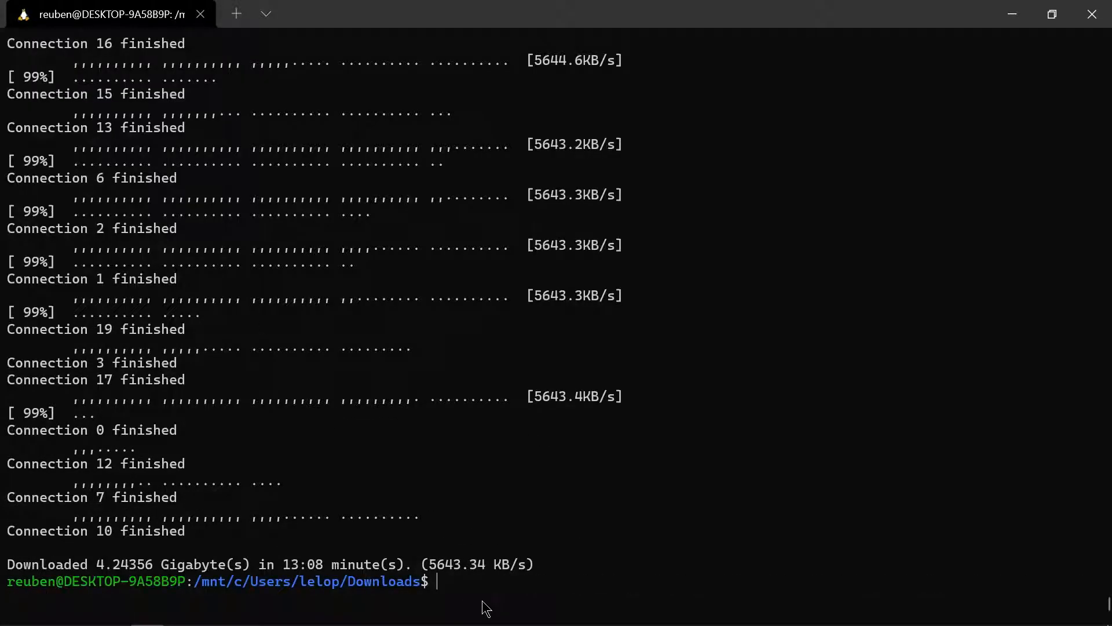
Minimize the terminal and launch VMware Workstation Pro from the Windows search.
left_click(1013, 13)
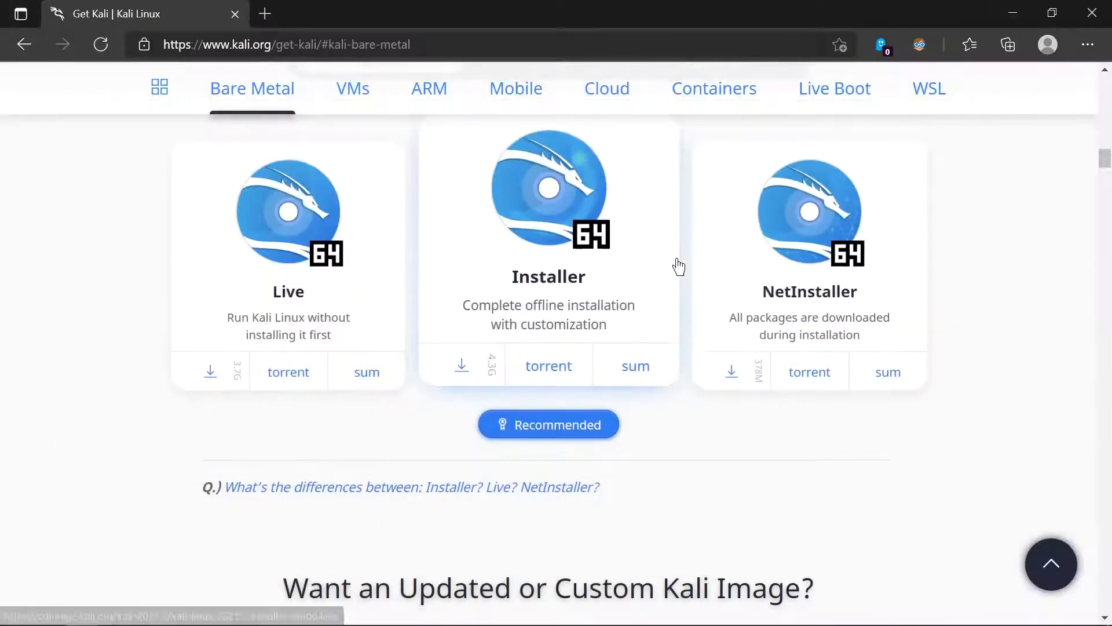
key("super")
type("vmw")
key("Return")
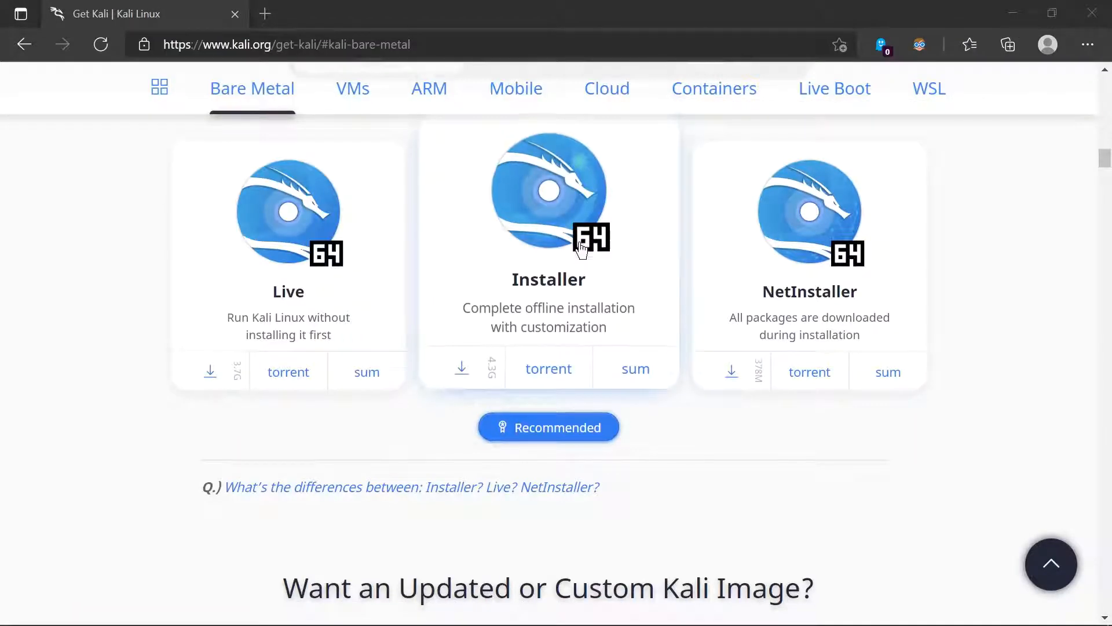
In a new Edge tab, search for VMware Workstation Pro on github.com.
scroll(429, 93, "up", 3)
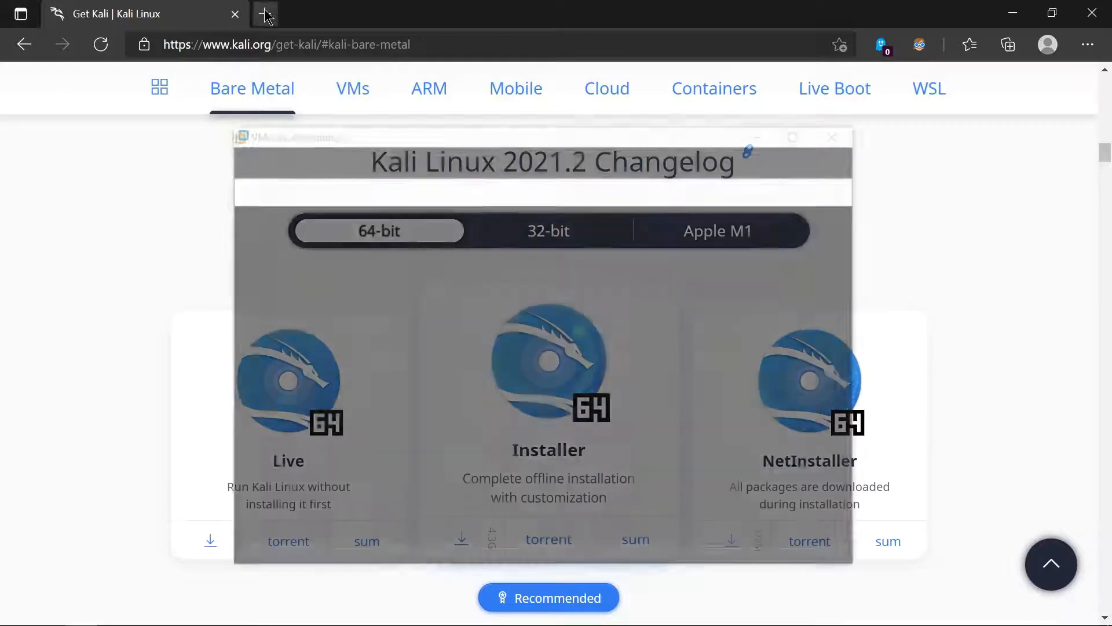
left_click(265, 13)
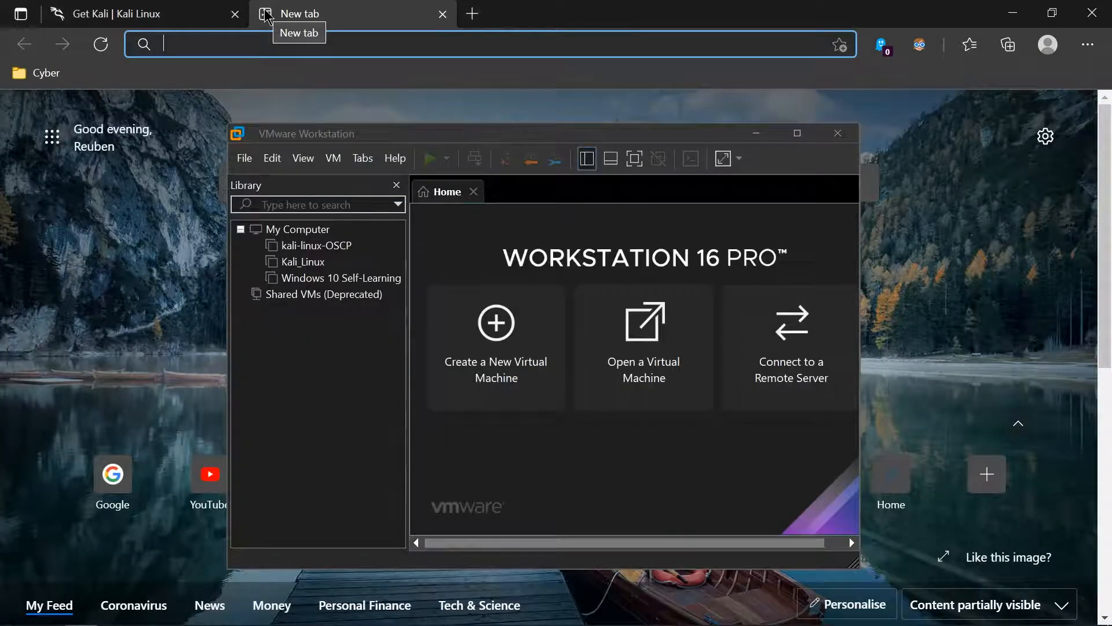
type("g")
key("BackSpace")
type("vmwar")
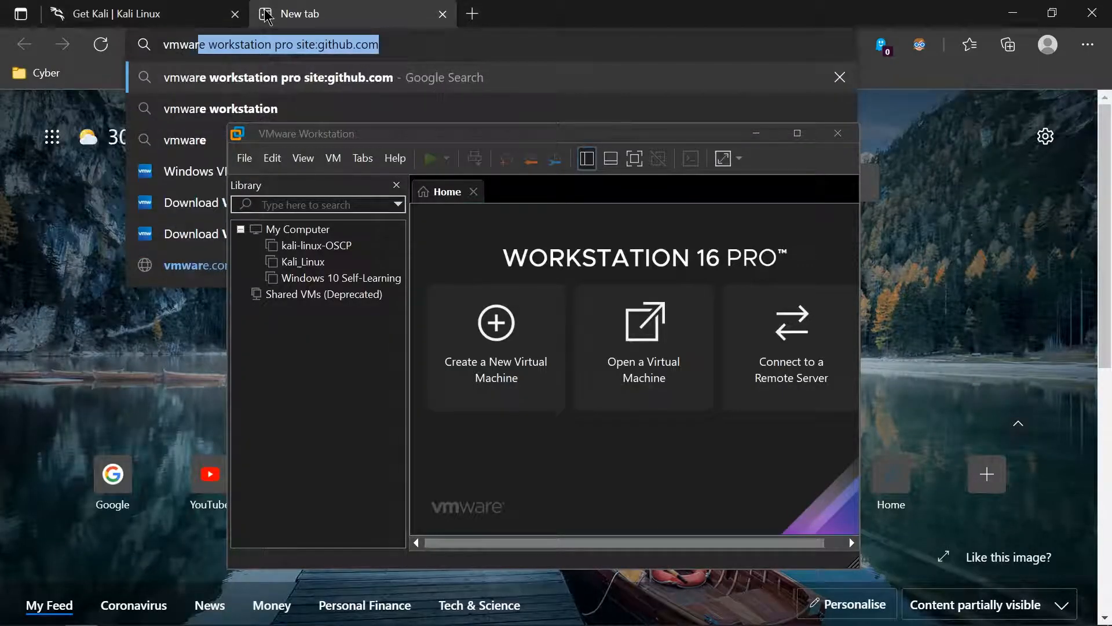
key("Return")
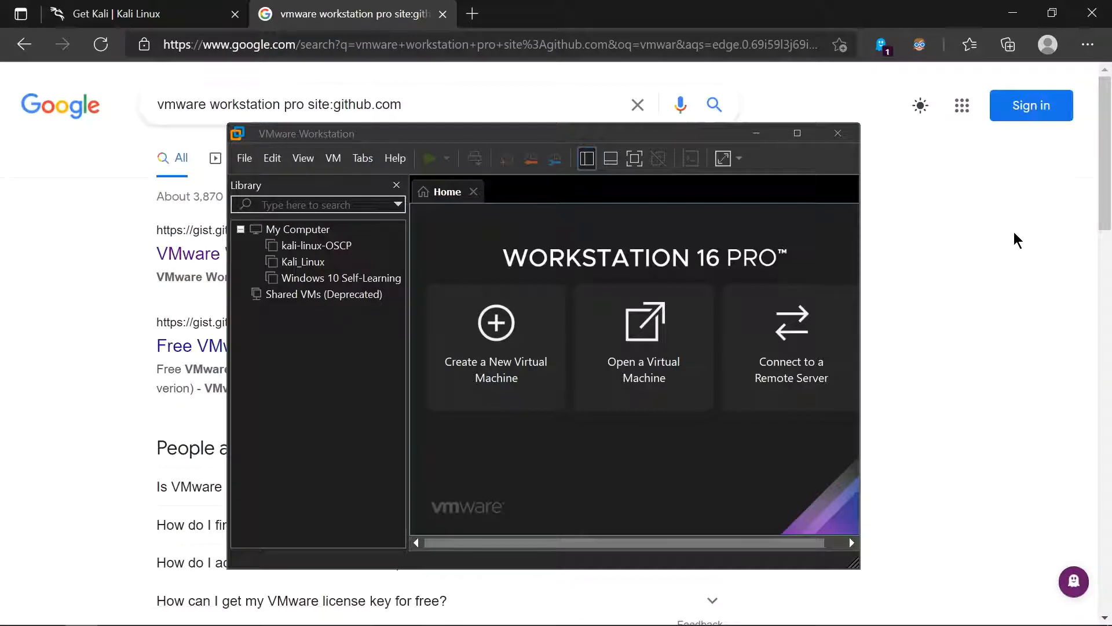
left_click(1014, 231)
In another new tab, Google 'vmware workstation' and open the VMware Workstation Pro product page.
left_click(472, 14)
type("vmwar")
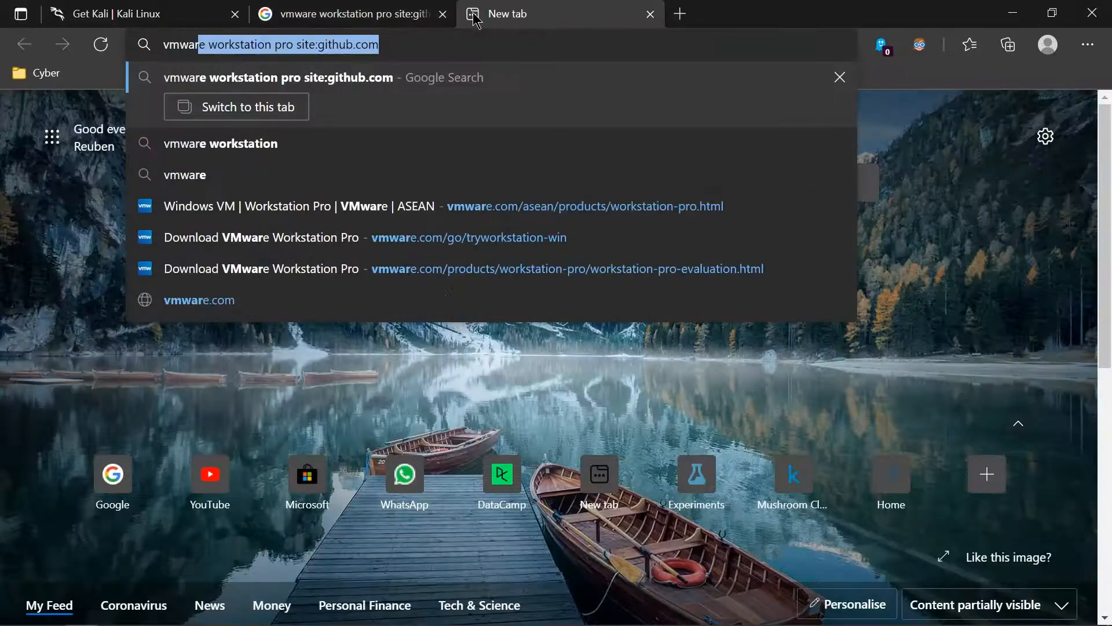
key("Delete")
type("e")
key("Down")
key("Return")
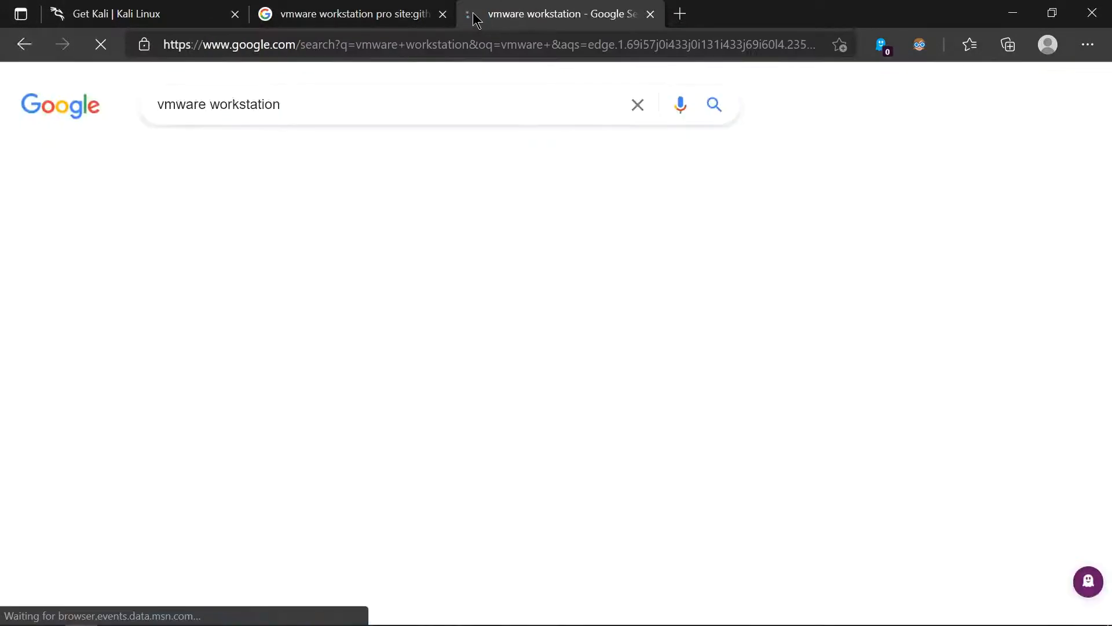
left_click(164, 251)
scroll(280, 272, "down", 3)
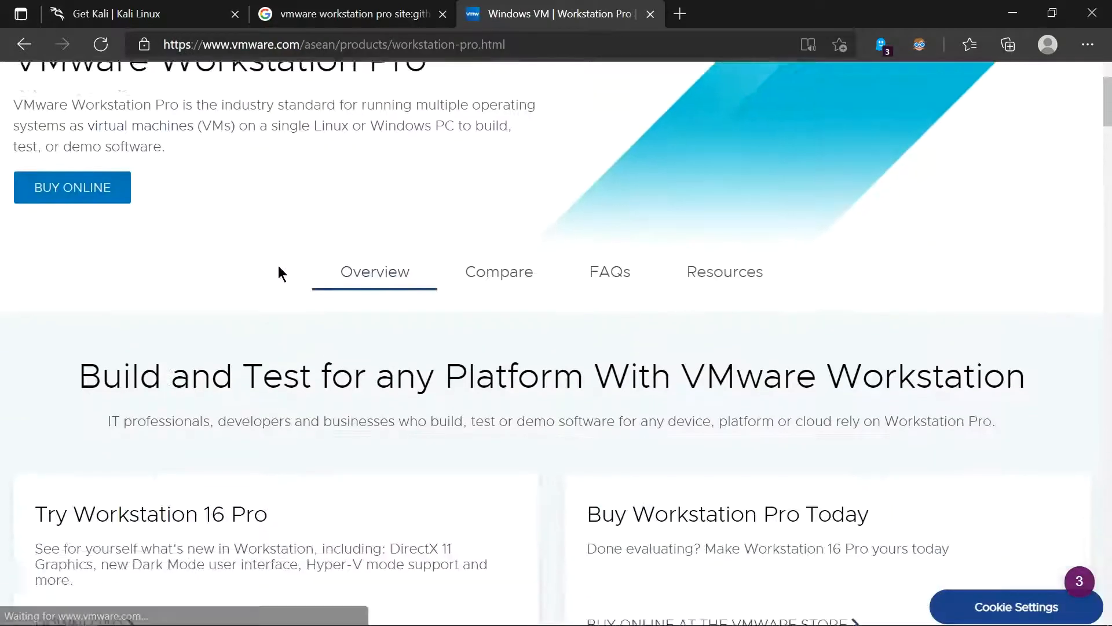
scroll(281, 272, "down", 6)
scroll(114, 251, "up", 1)
Start the Workstation 16 Pro for Windows trial download, cancel it, and close that tab.
left_click(110, 328)
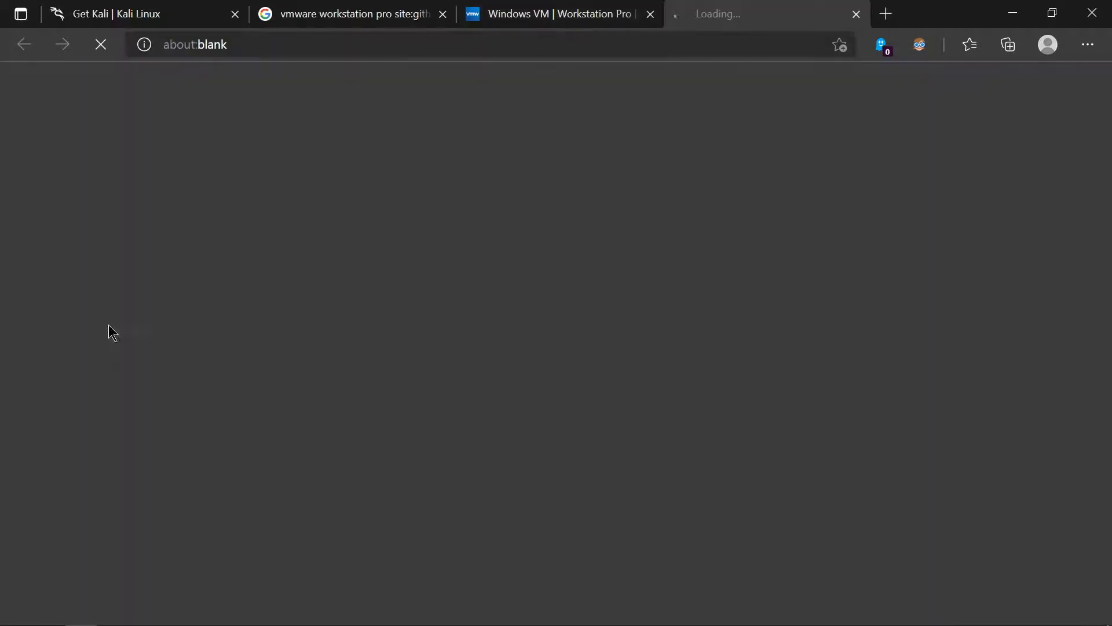
scroll(355, 365, "down", 8)
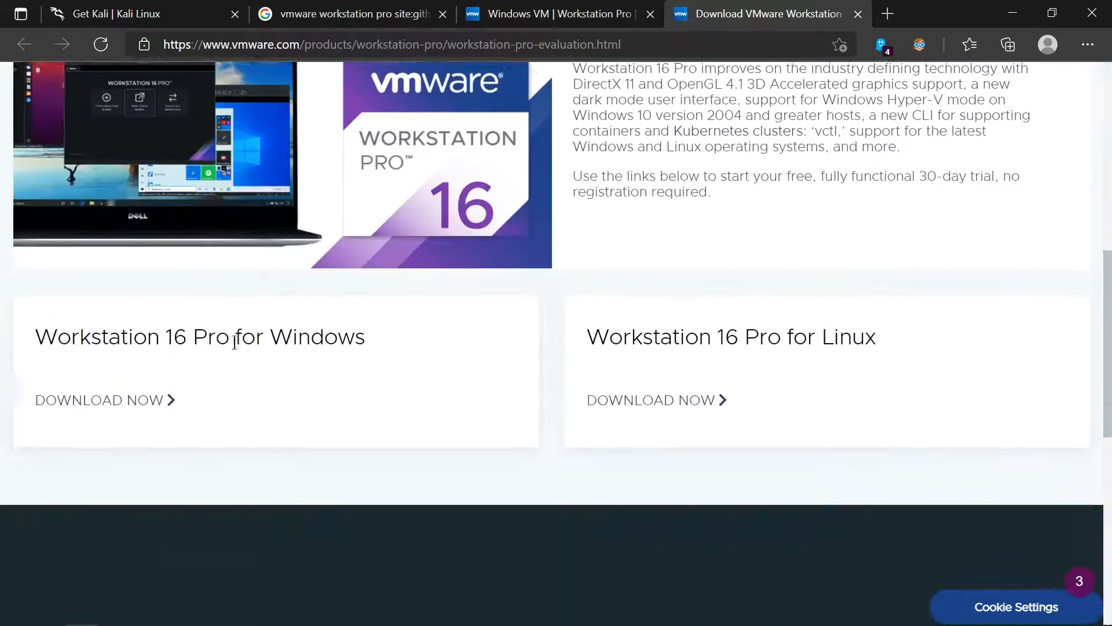
scroll(235, 342, "down", 1)
left_click(139, 382)
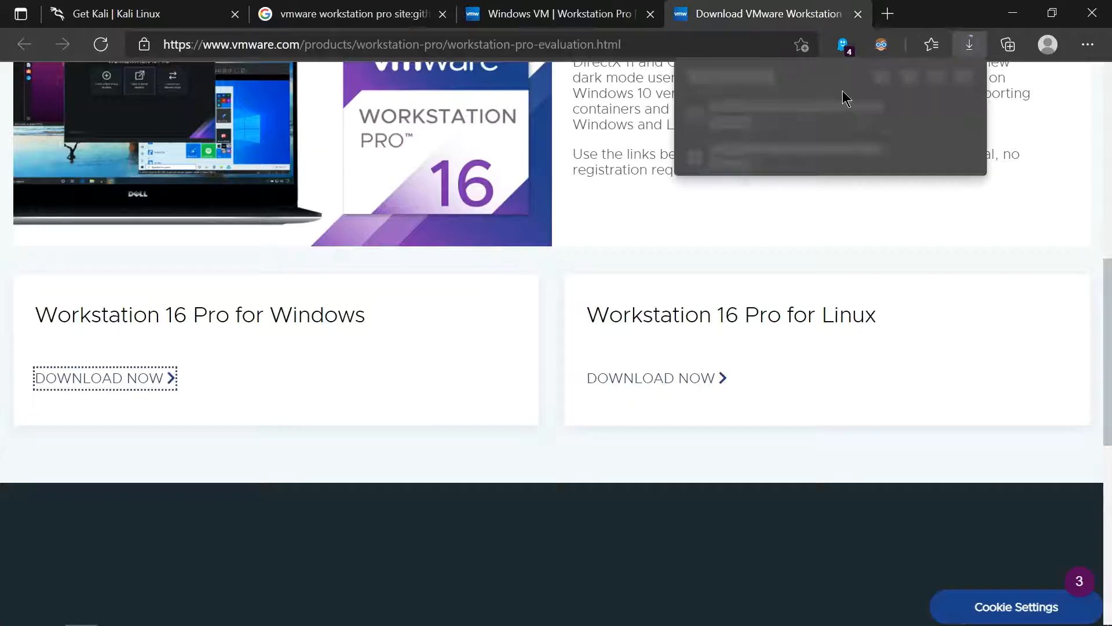
left_click(950, 116)
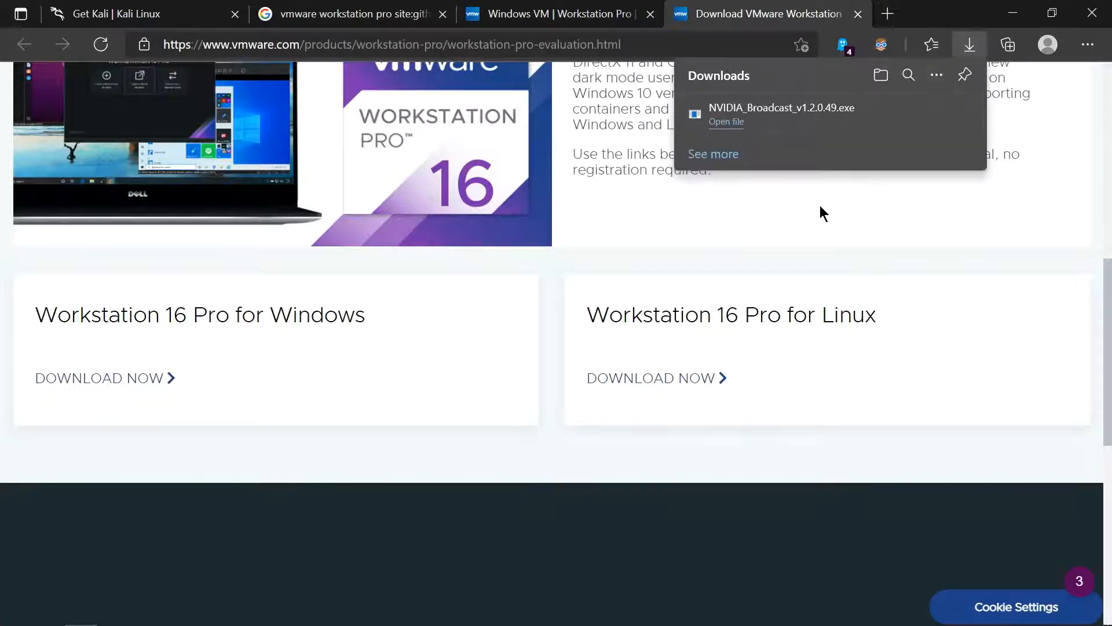
left_click(858, 13)
scroll(474, 311, "up", 3)
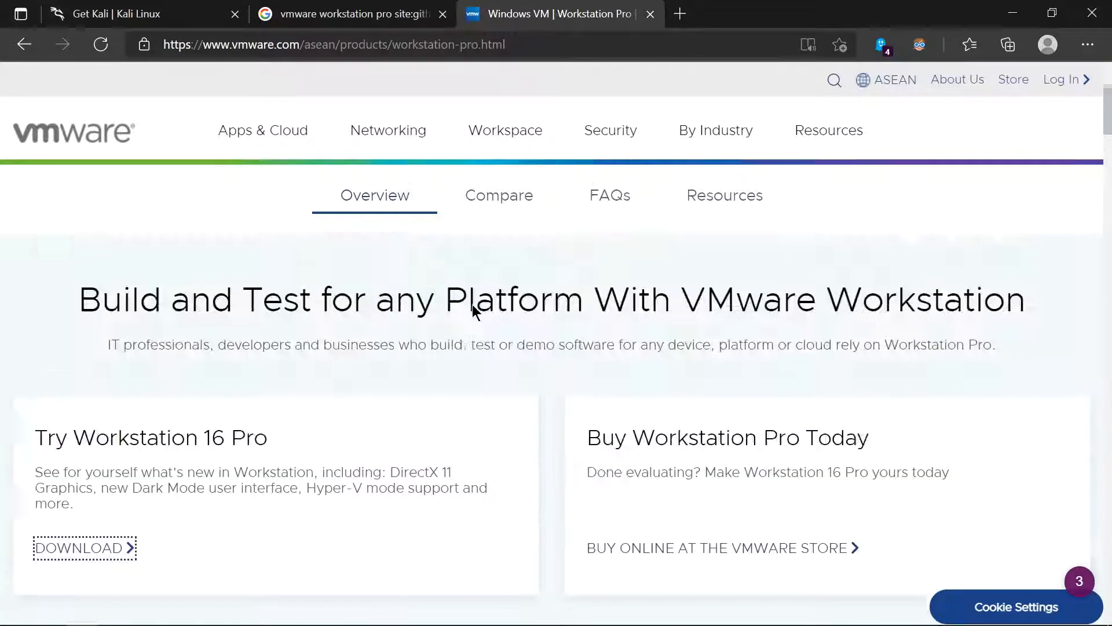
scroll(473, 311, "up", 2)
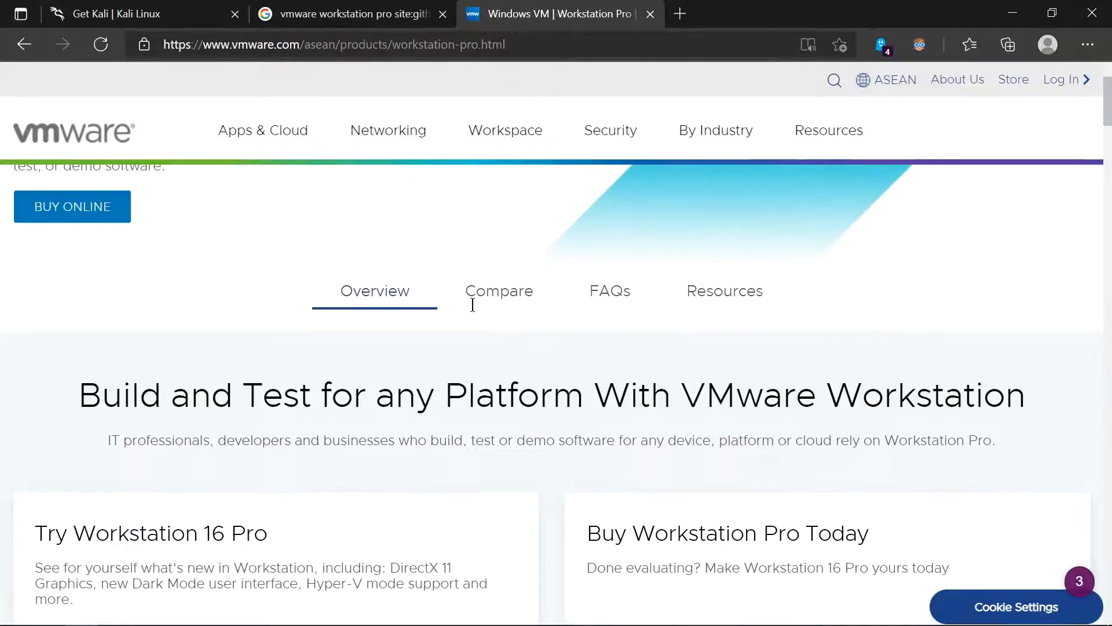
On the github.com results tab, open the VMware Workstation 16 Pro serial key gist.
left_click(404, 25)
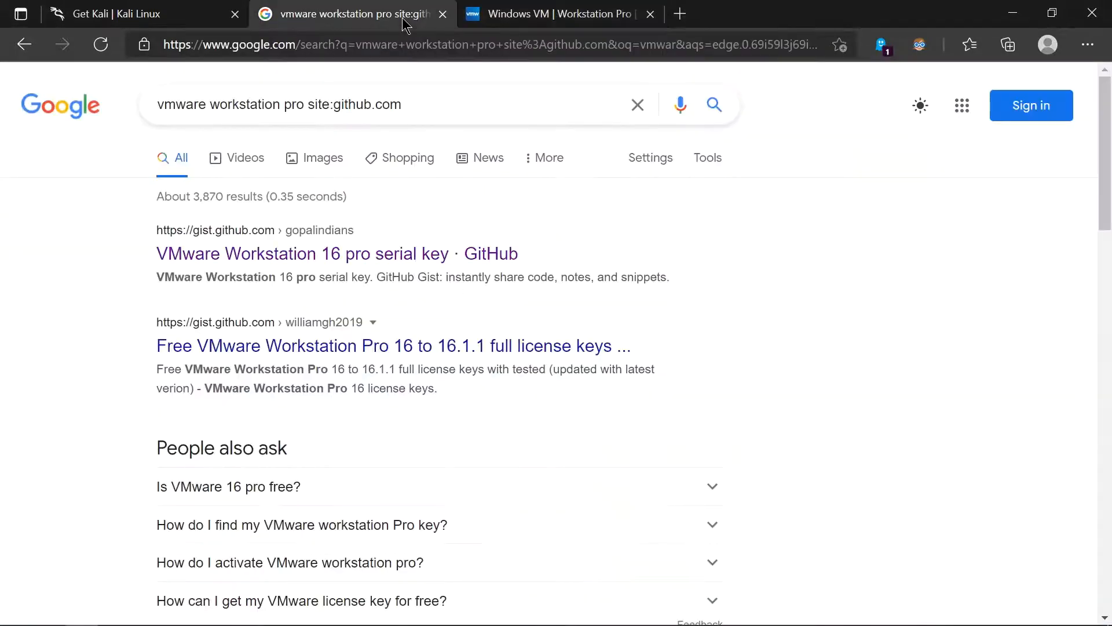
left_click_drag(390, 109, 157, 112)
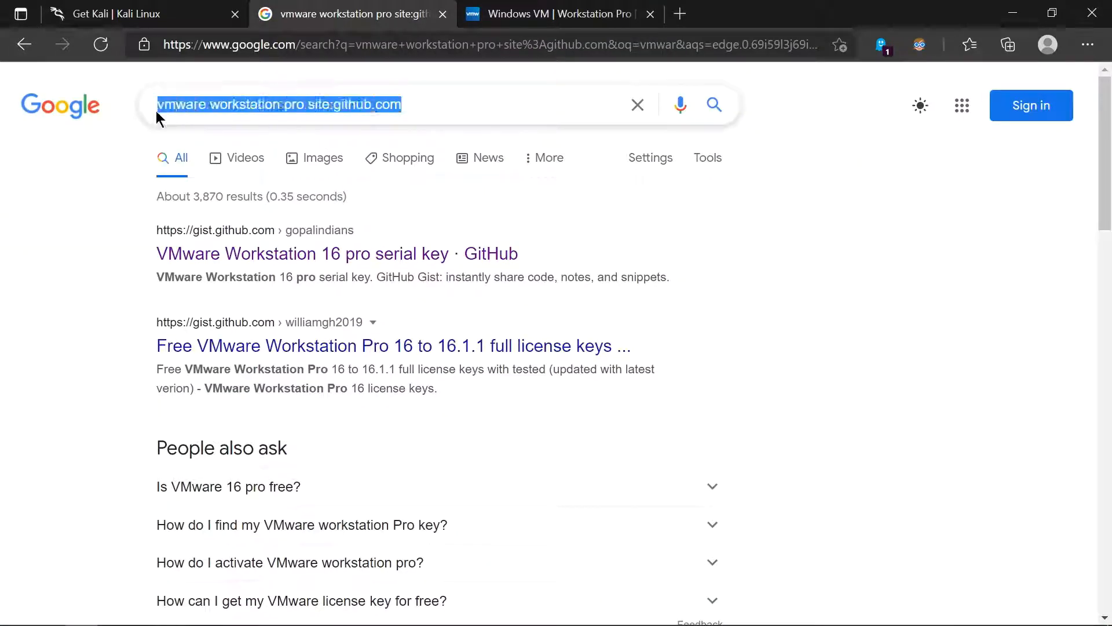
left_click(437, 97)
left_click(40, 288)
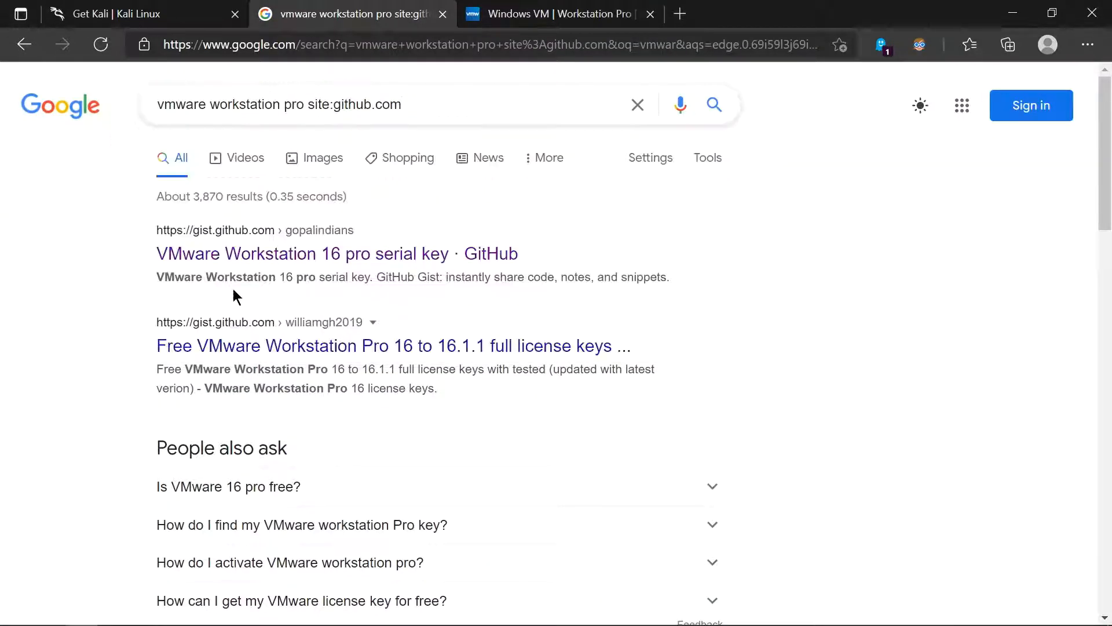
left_click(321, 261)
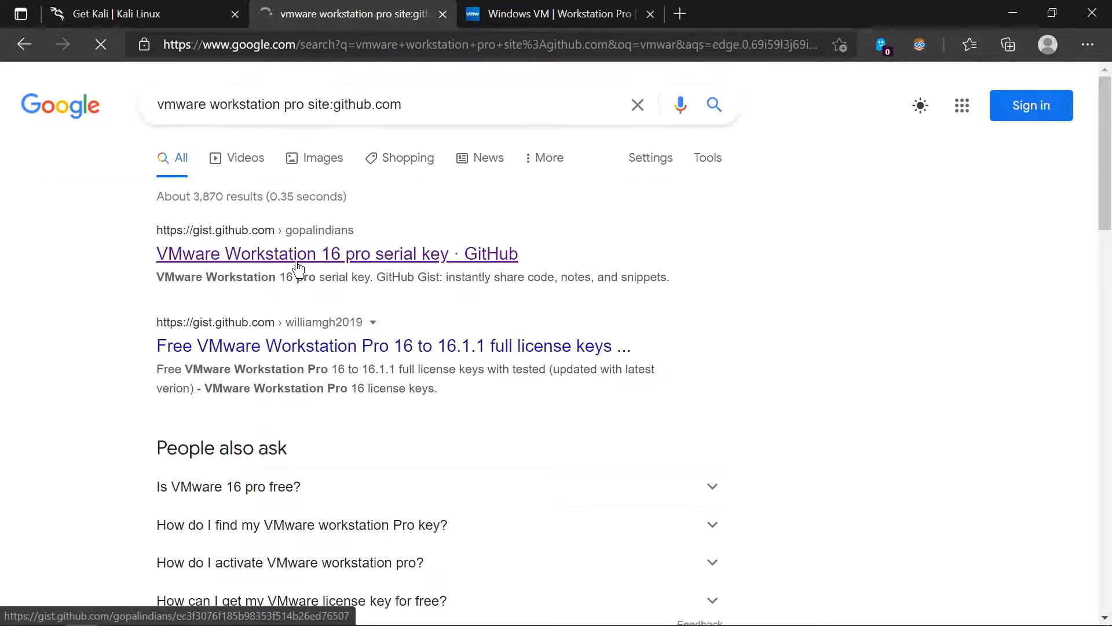
Select the serial keys on lines 3 and 4 of the gist.
scroll(299, 267, "down", 3)
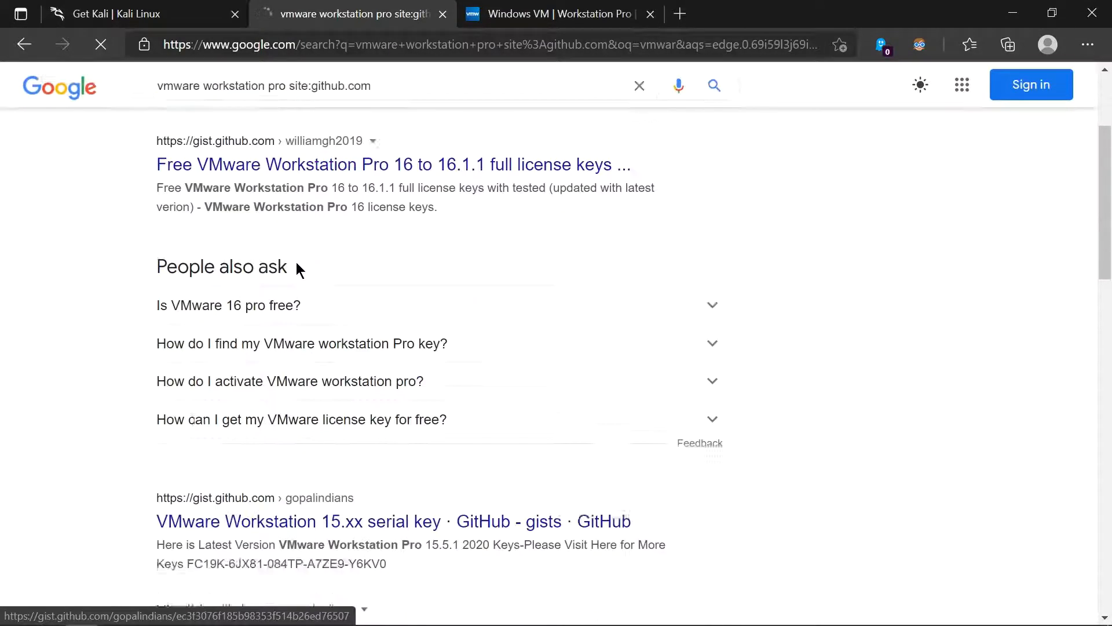
scroll(299, 268, "up", 3)
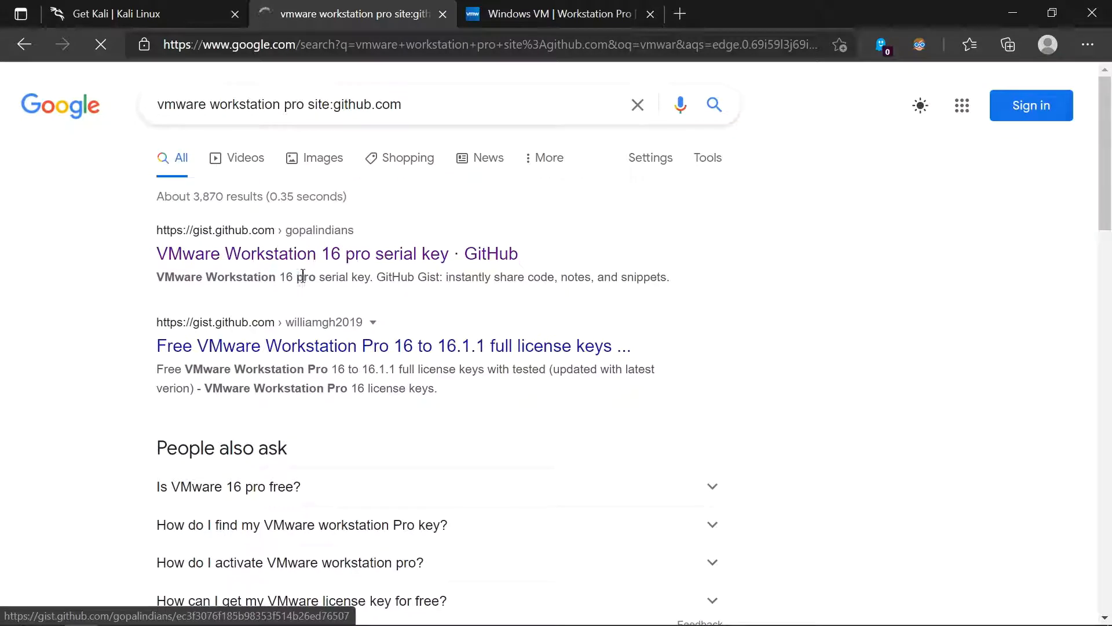
scroll(304, 331, "down", 1)
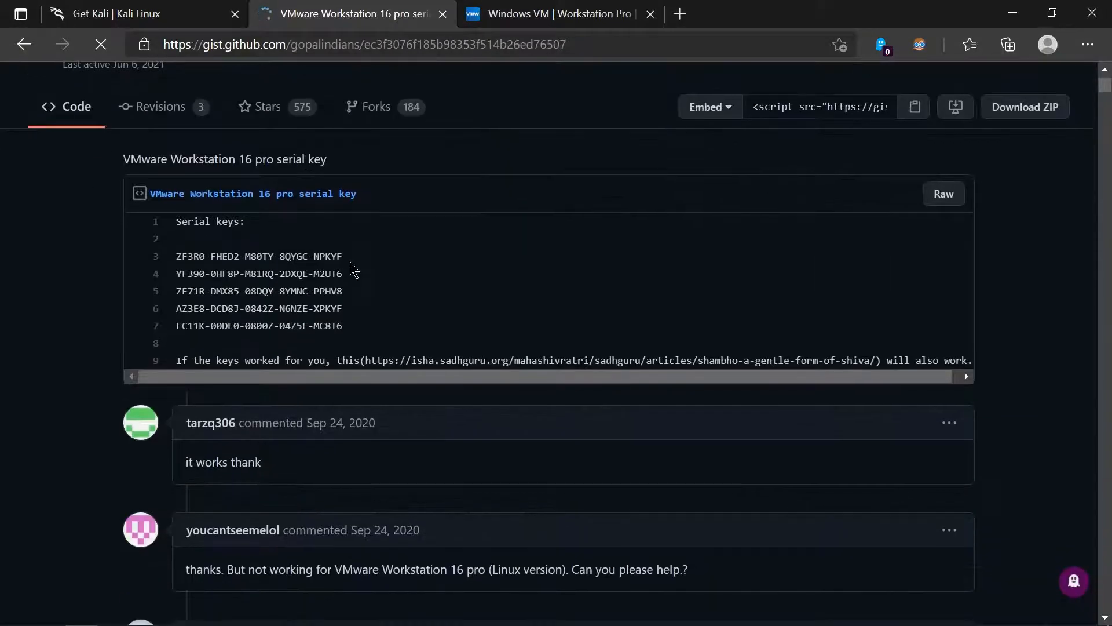
left_click_drag(348, 259, 176, 261)
left_click(340, 290)
triple_click(329, 277)
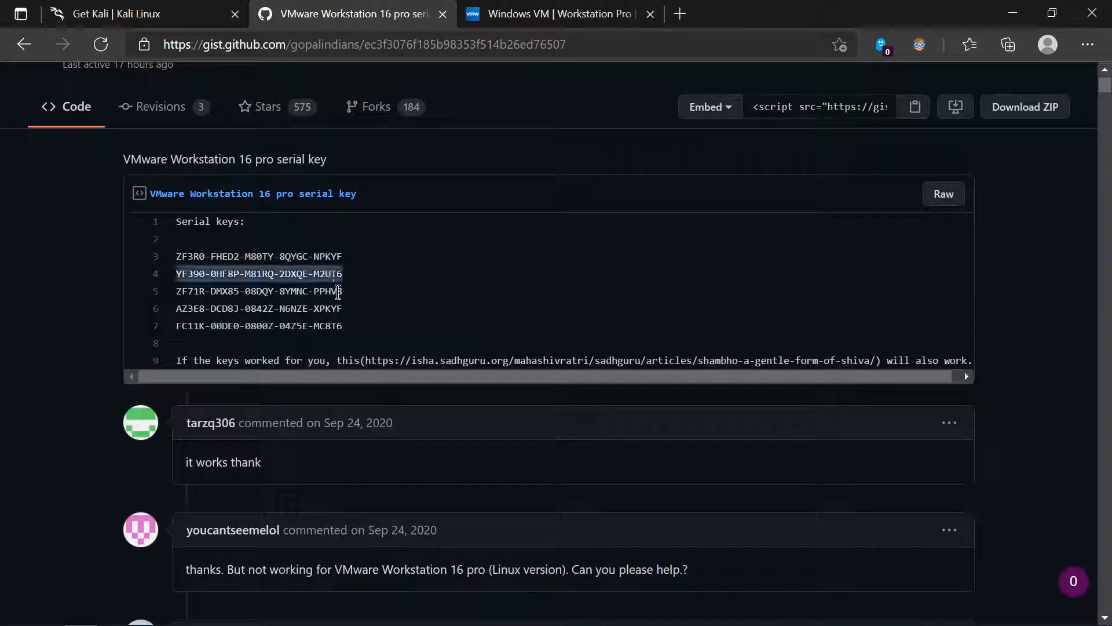
left_click(338, 292)
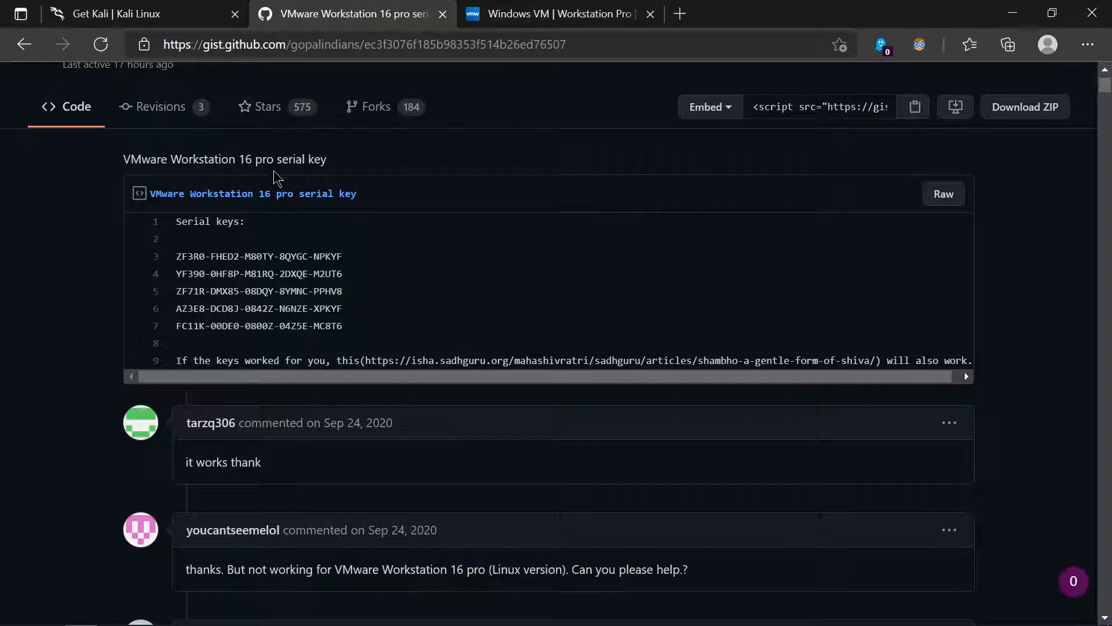
Return to the Google results and bring VMware Workstation to the front.
scroll(275, 174, "up", 3)
left_click(24, 44)
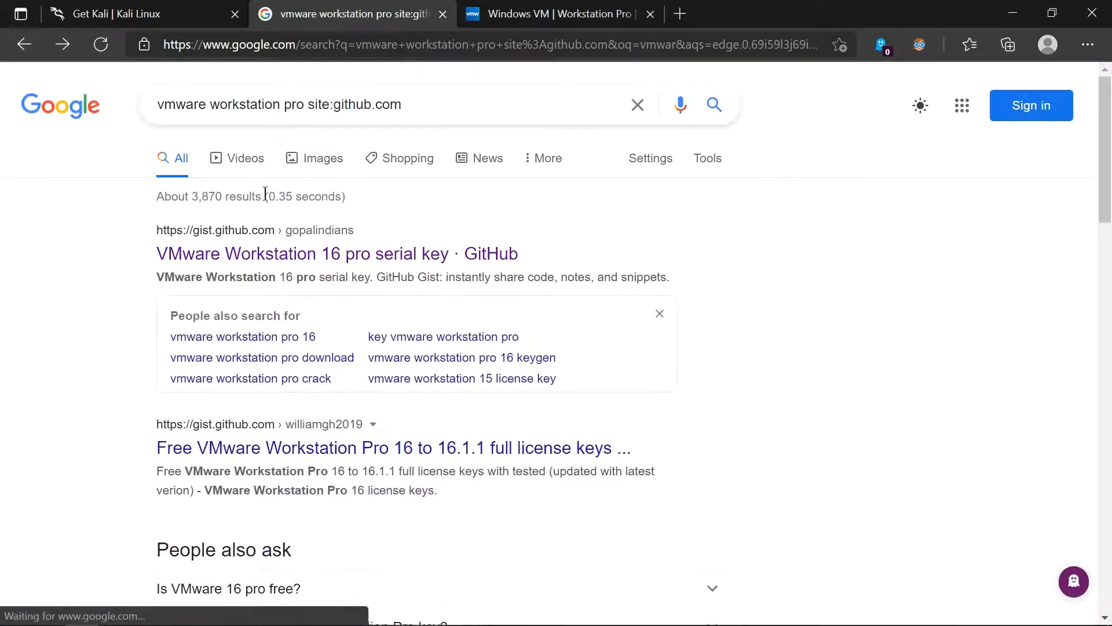
left_click(185, 613)
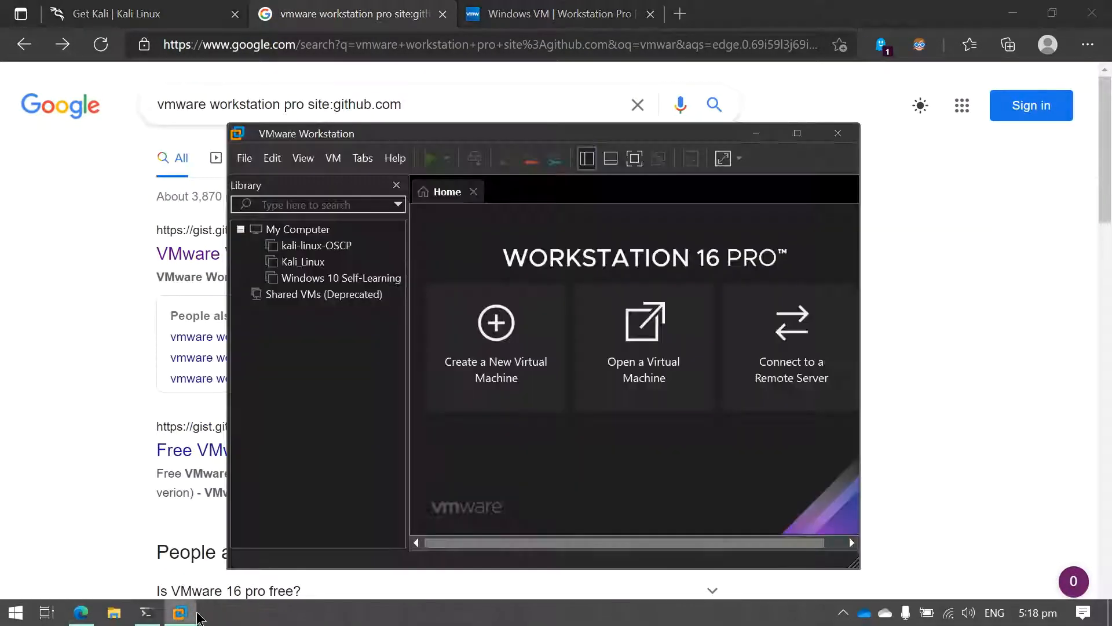
Maximize VMware, hide the Library, and start a Typical new VM installing from a disc image file.
double_click(599, 137)
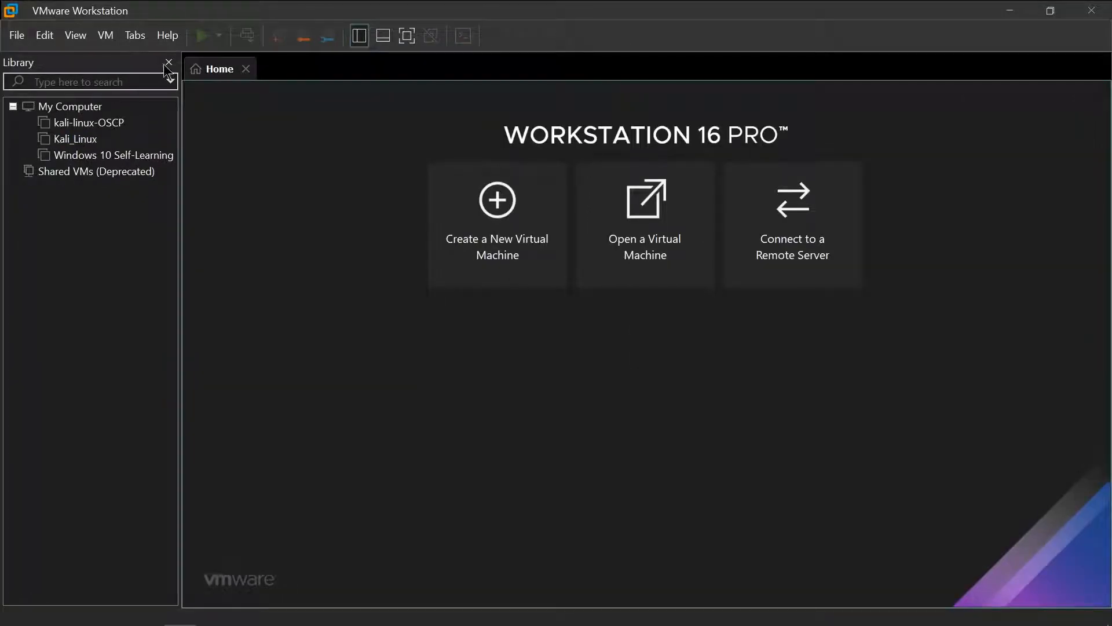
left_click(169, 62)
left_click(17, 34)
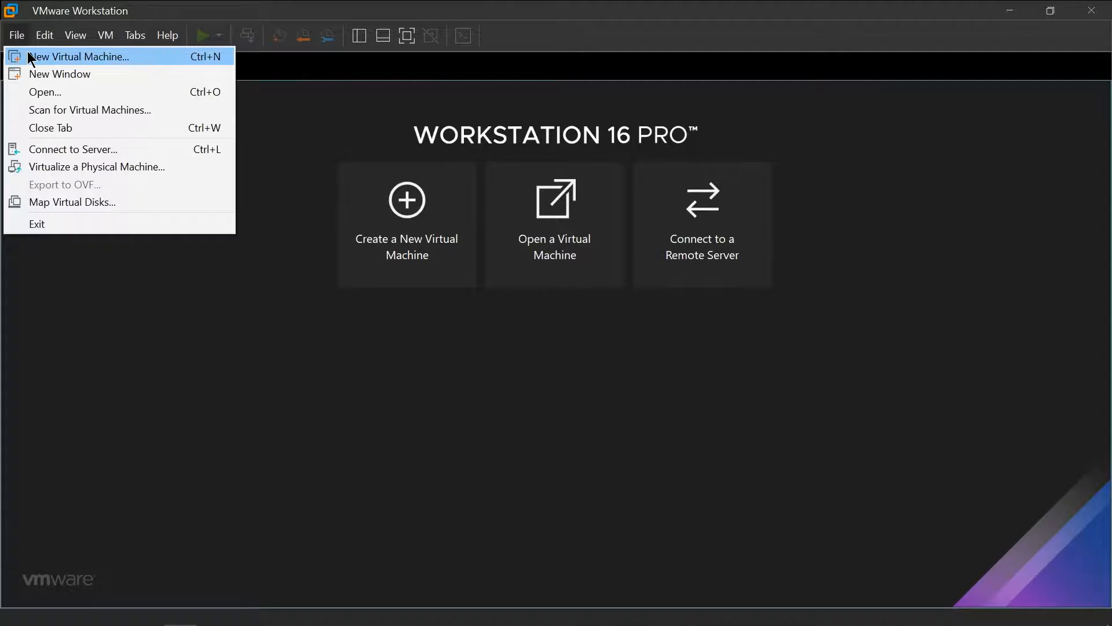
left_click(26, 53)
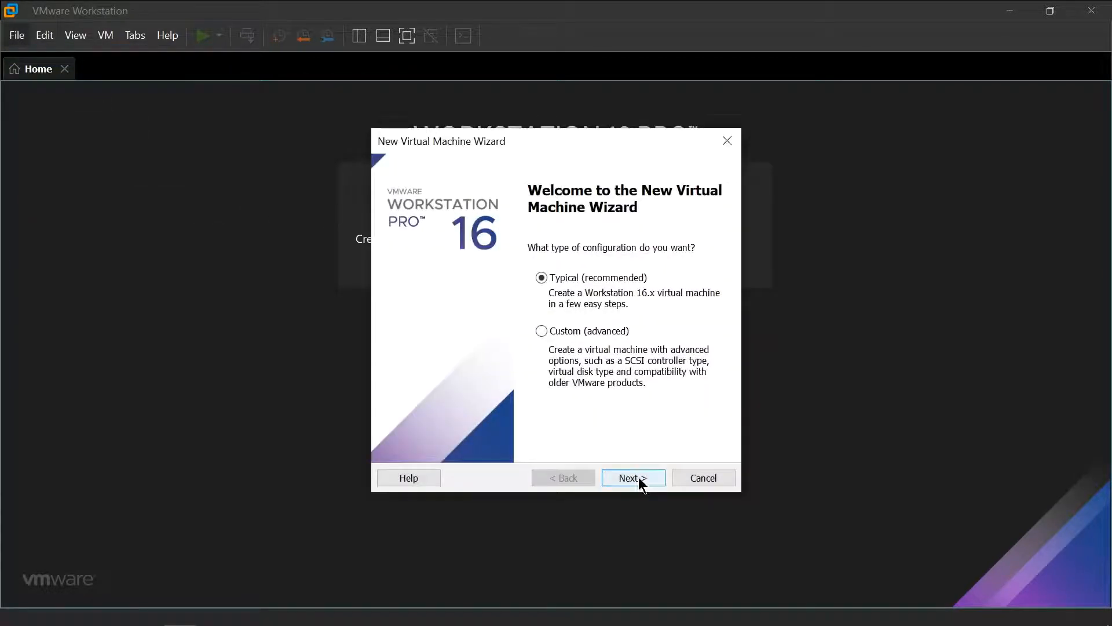
left_click(637, 479)
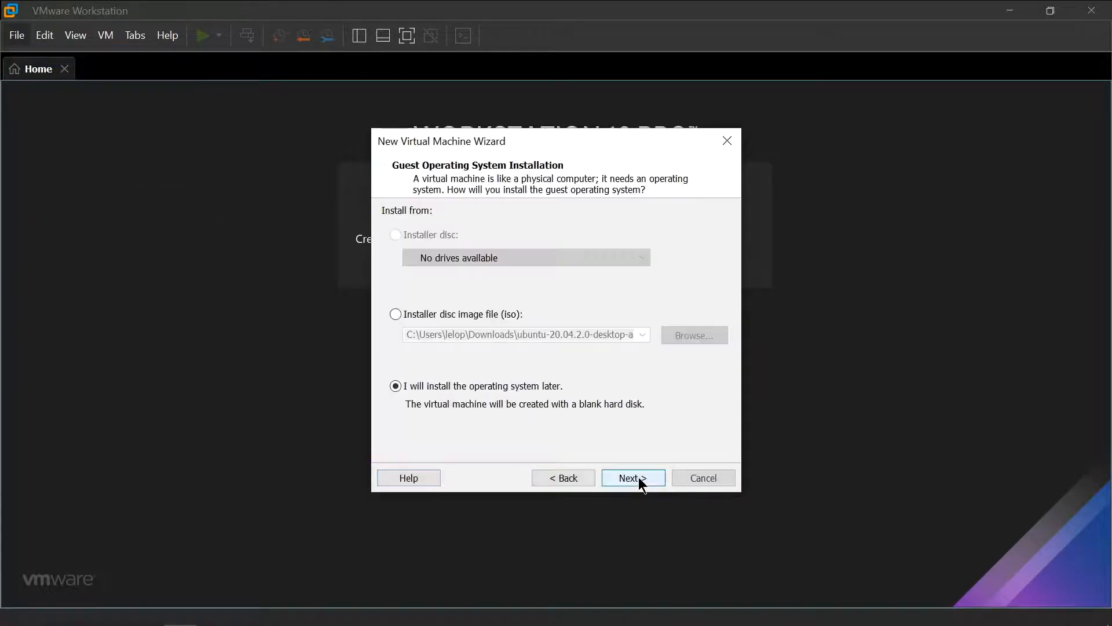
left_click(425, 316)
Browse to D:\VM\Downloads and pick kali-linux-2021.2-installer-amd64.iso as the disc image.
left_click(699, 334)
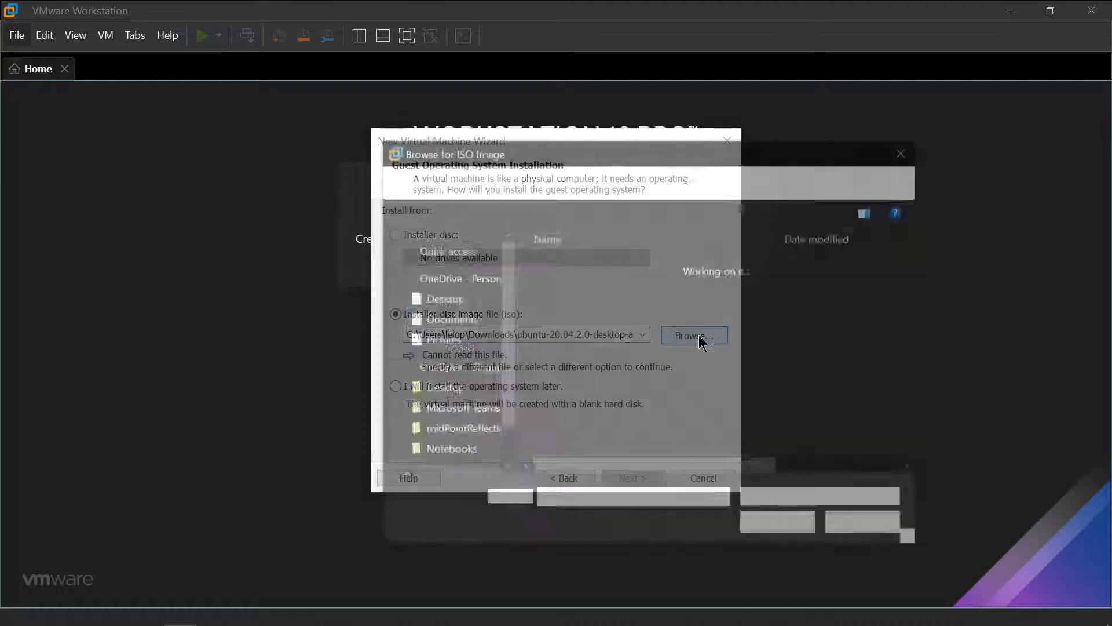
left_click(438, 403)
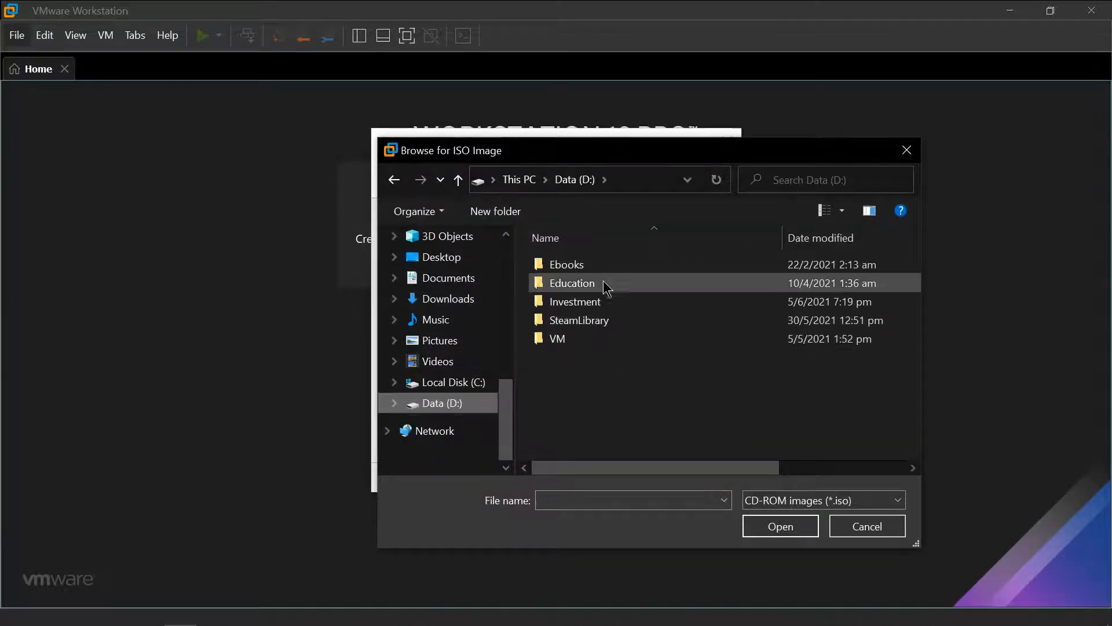
double_click(570, 339)
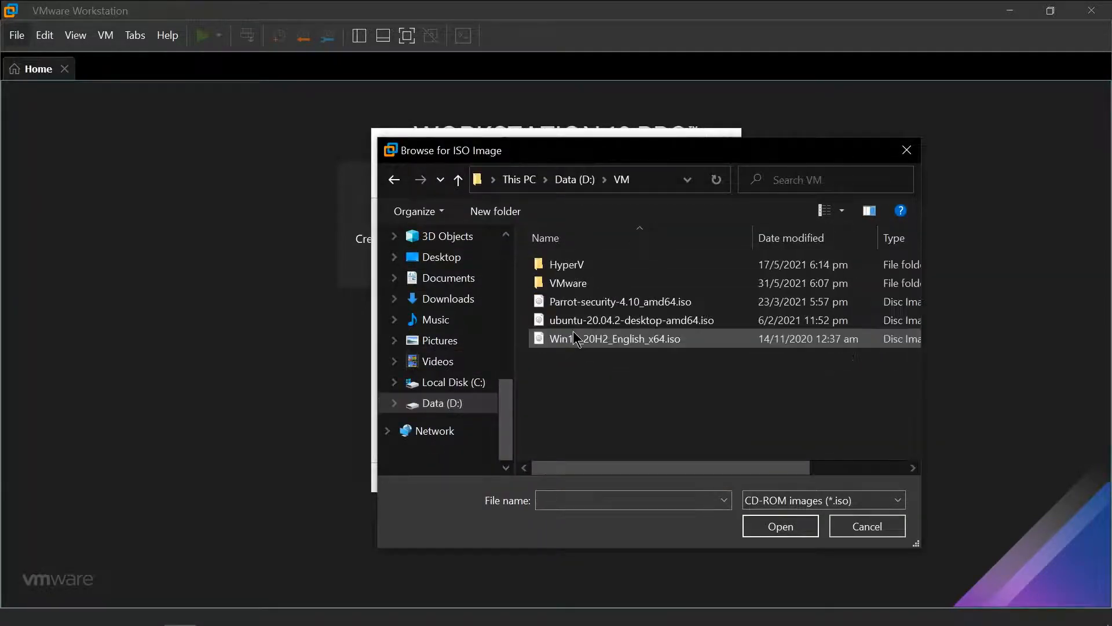
scroll(384, 315, "up", 5)
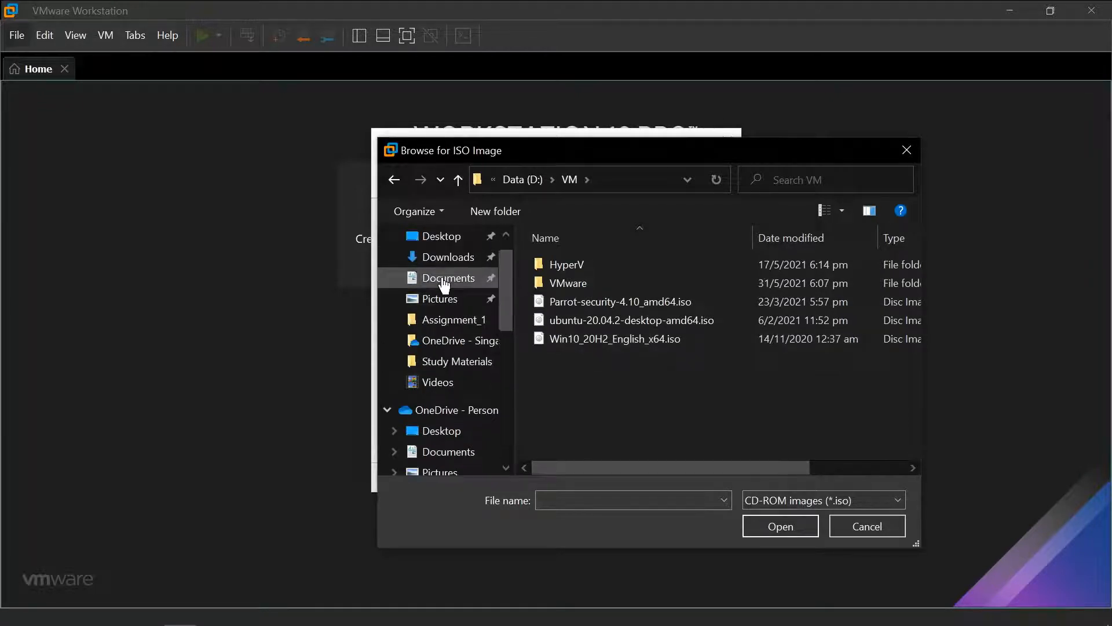
left_click(443, 291)
left_click(536, 286)
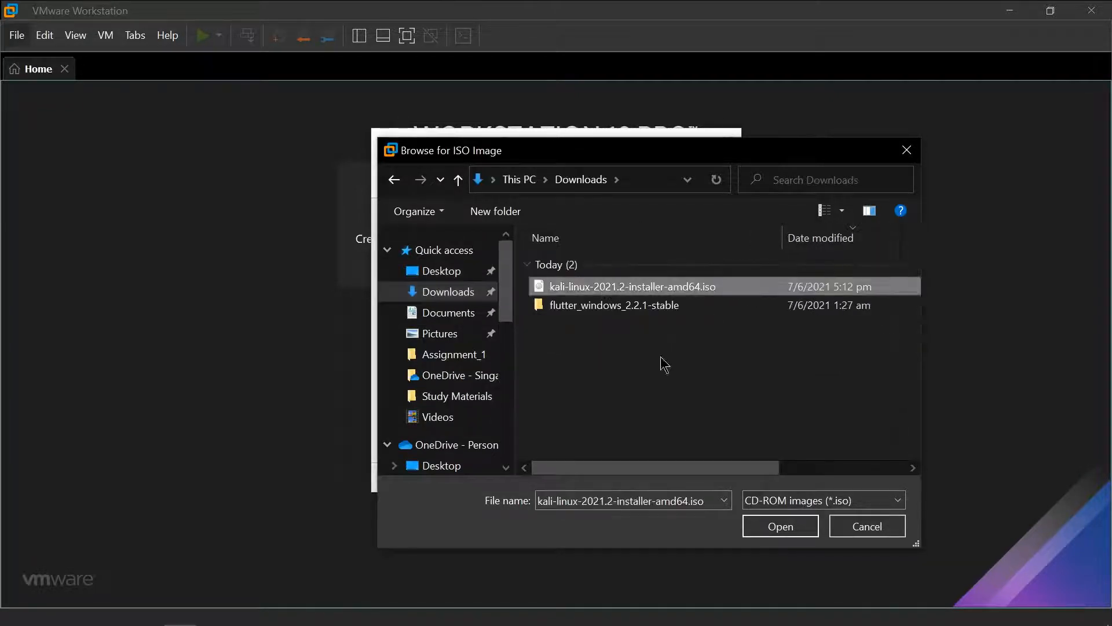
left_click(774, 527)
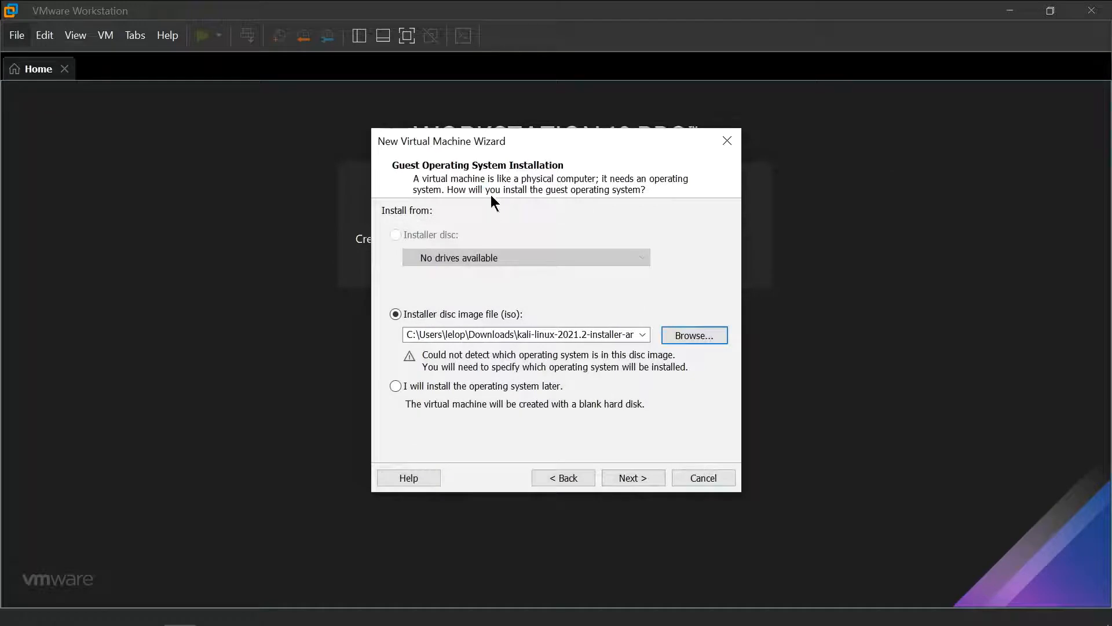
Keep Linux as the guest OS and rename the VM from Ubuntu 64-bit to Kali Linux.
left_click_drag(485, 140, 457, 131)
left_click(608, 474)
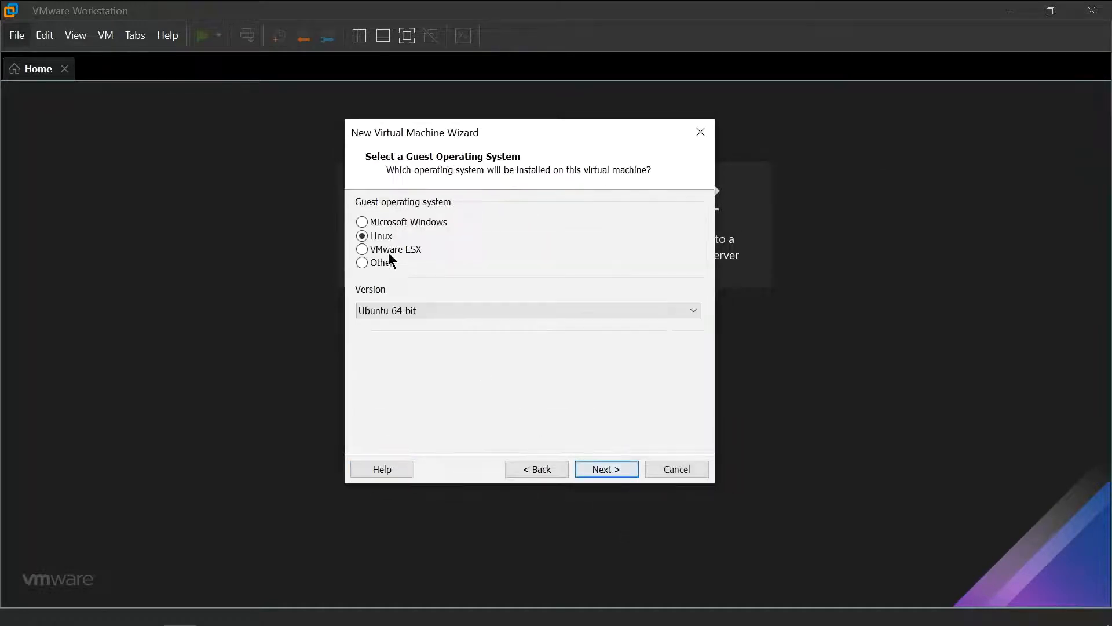
left_click(606, 468)
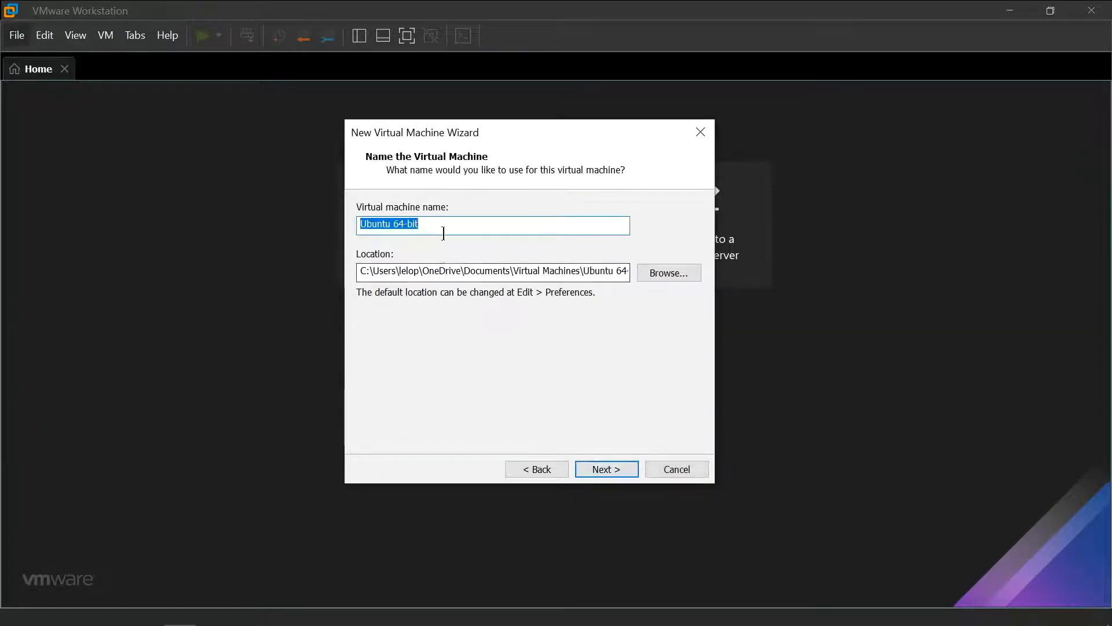
left_click_drag(419, 224, 260, 210)
type("Kali -")
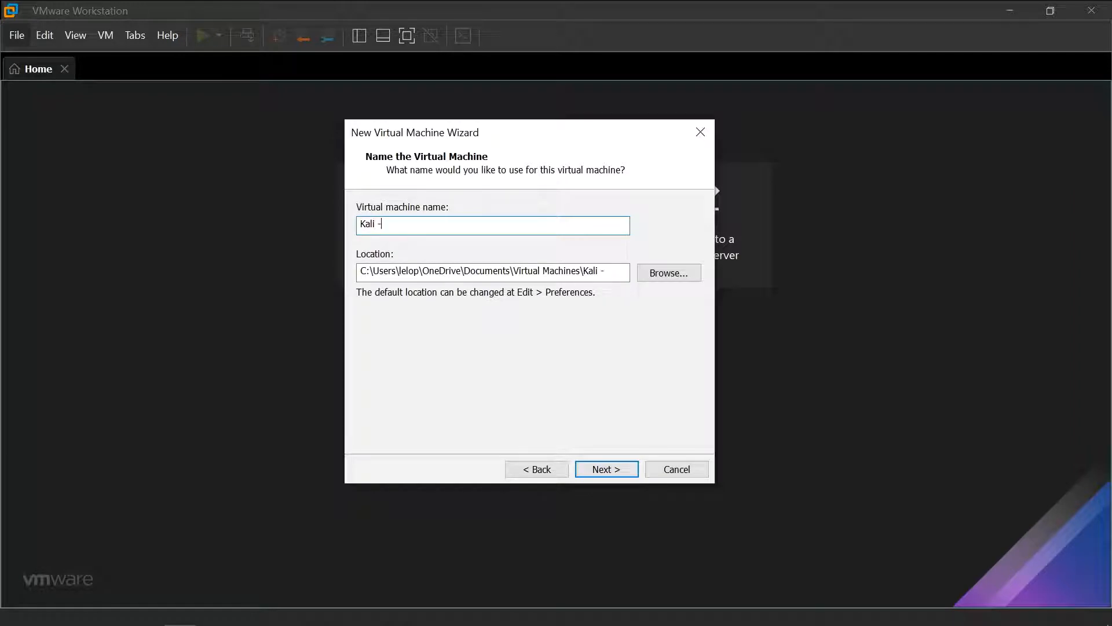
key("BackSpace")
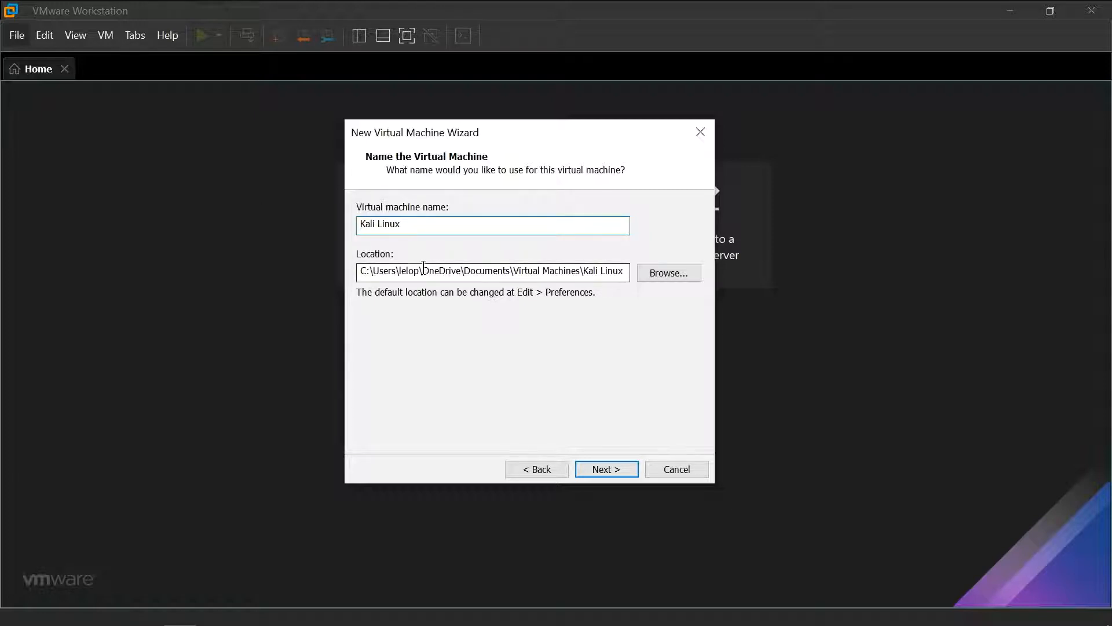
Store the VM in a new D:\VM\VMware\Kali Linux folder and continue to disk capacity.
left_click(669, 273)
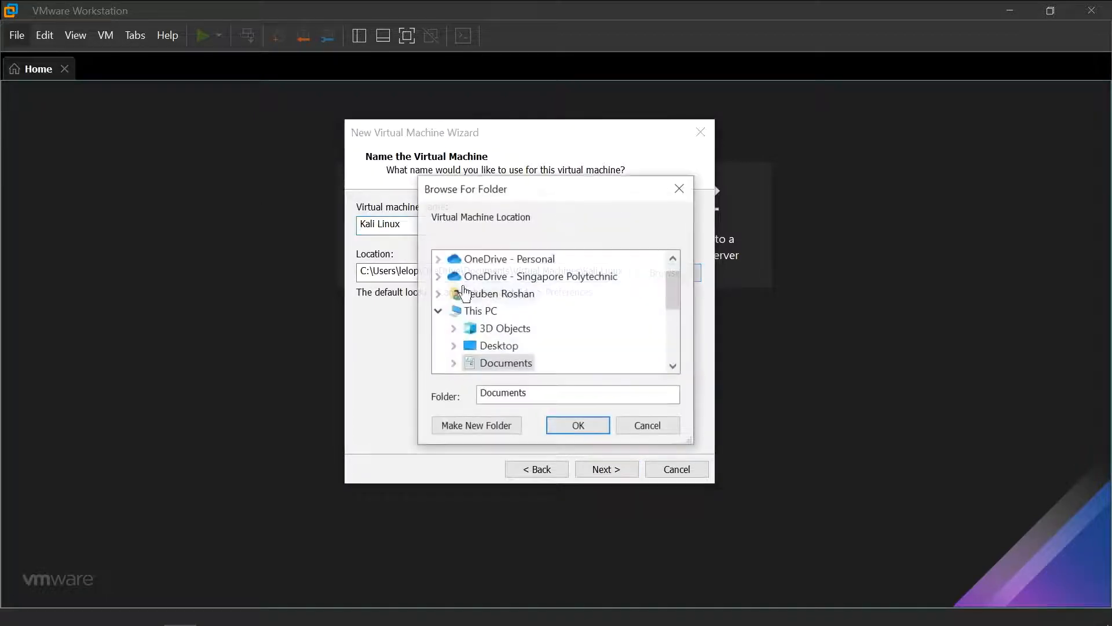
scroll(585, 322, "down", 4)
left_click(465, 315)
scroll(535, 310, "down", 1)
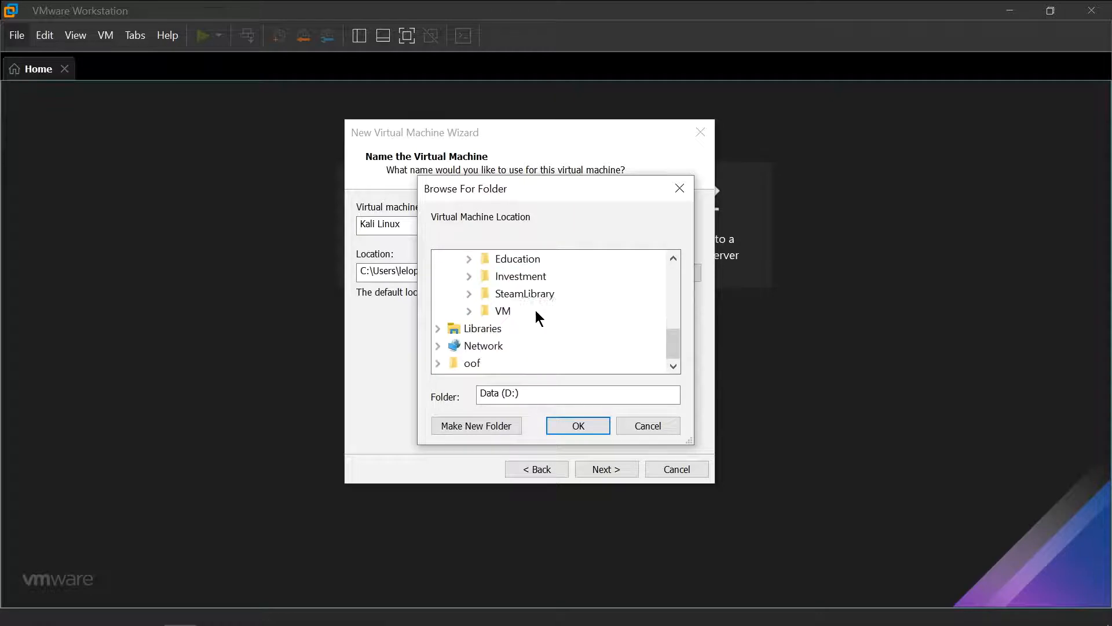
scroll(544, 315, "up", 1)
scroll(544, 316, "down", 1)
left_click(502, 311)
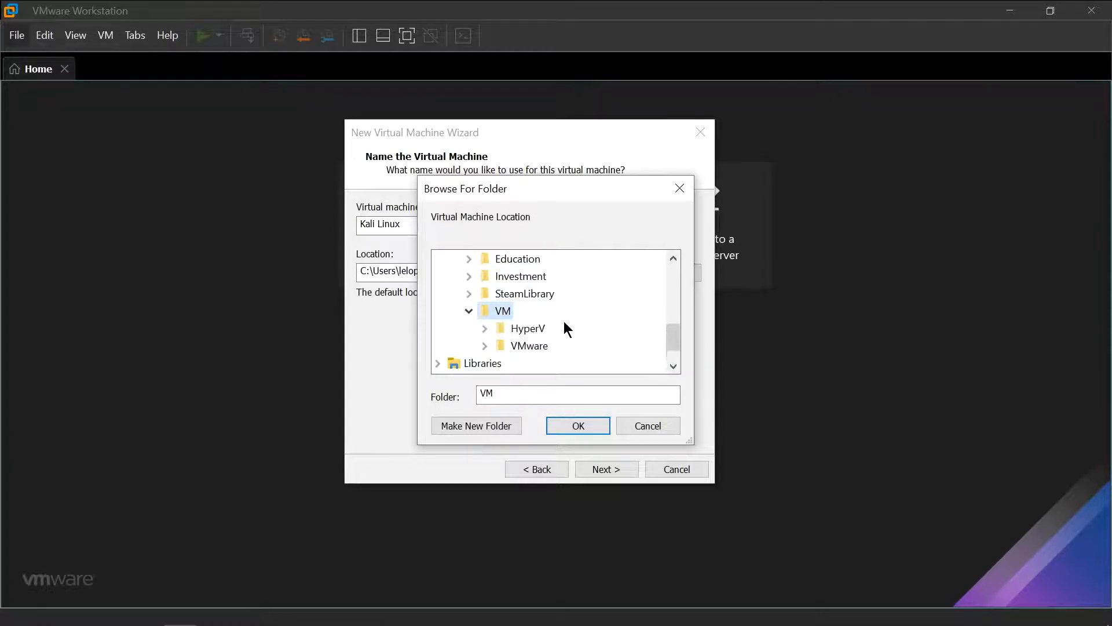
left_click(529, 346)
left_click(488, 421)
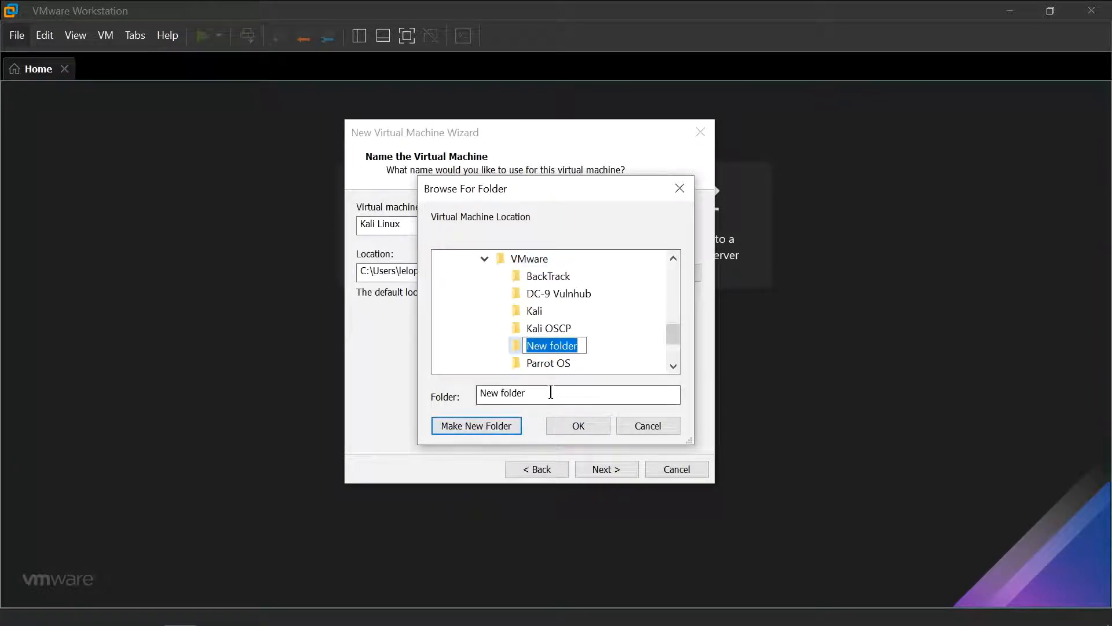
type("Kali")
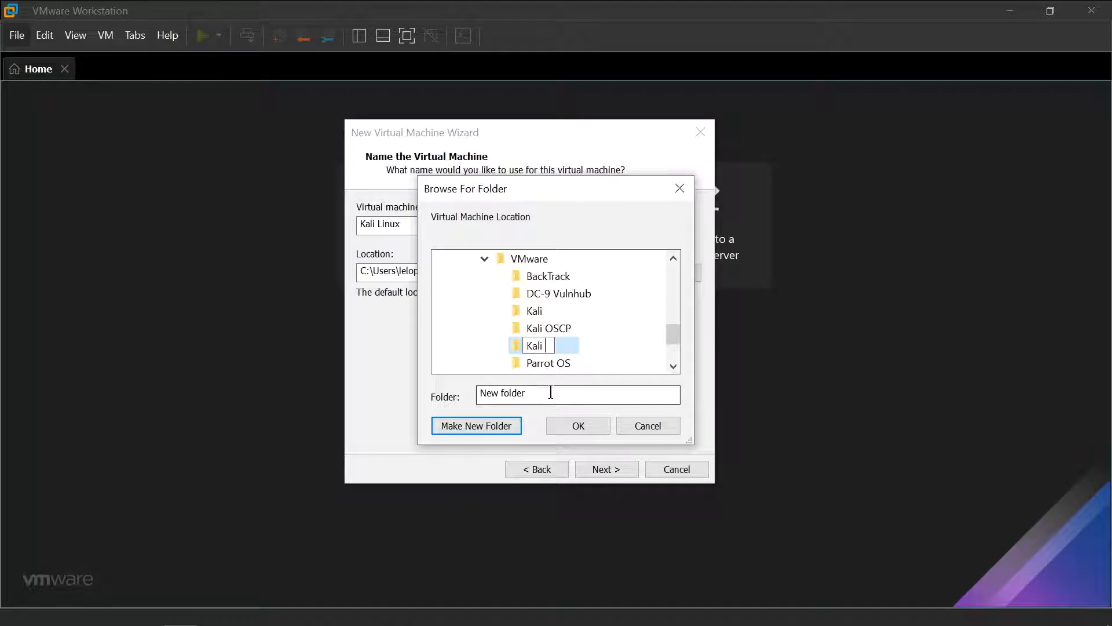
type(" Linux")
key("Return")
key("Return")
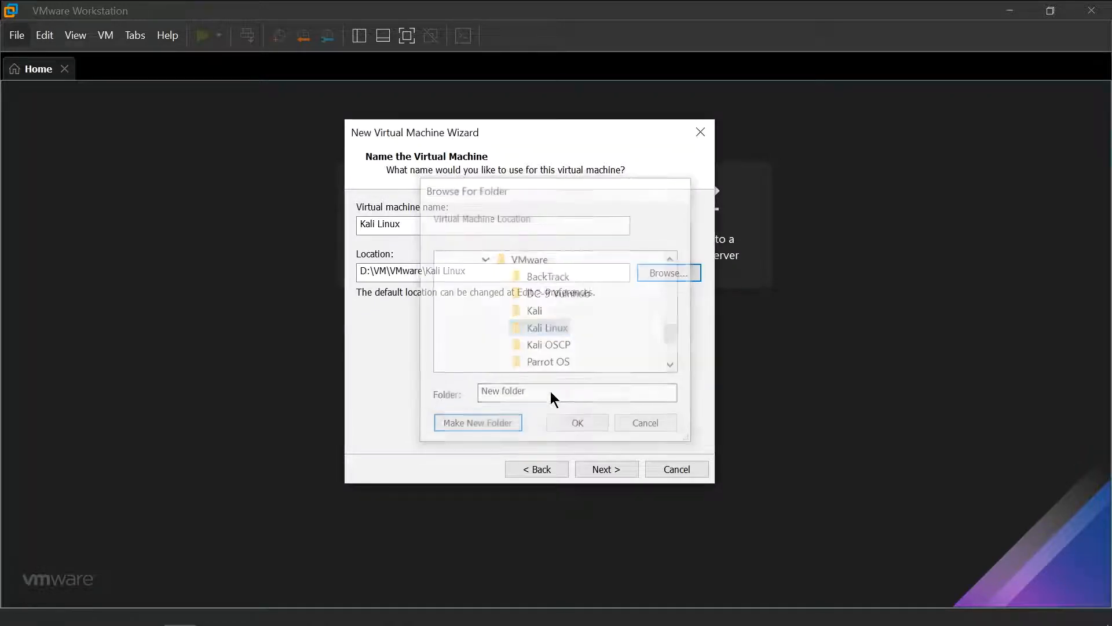
left_click(608, 470)
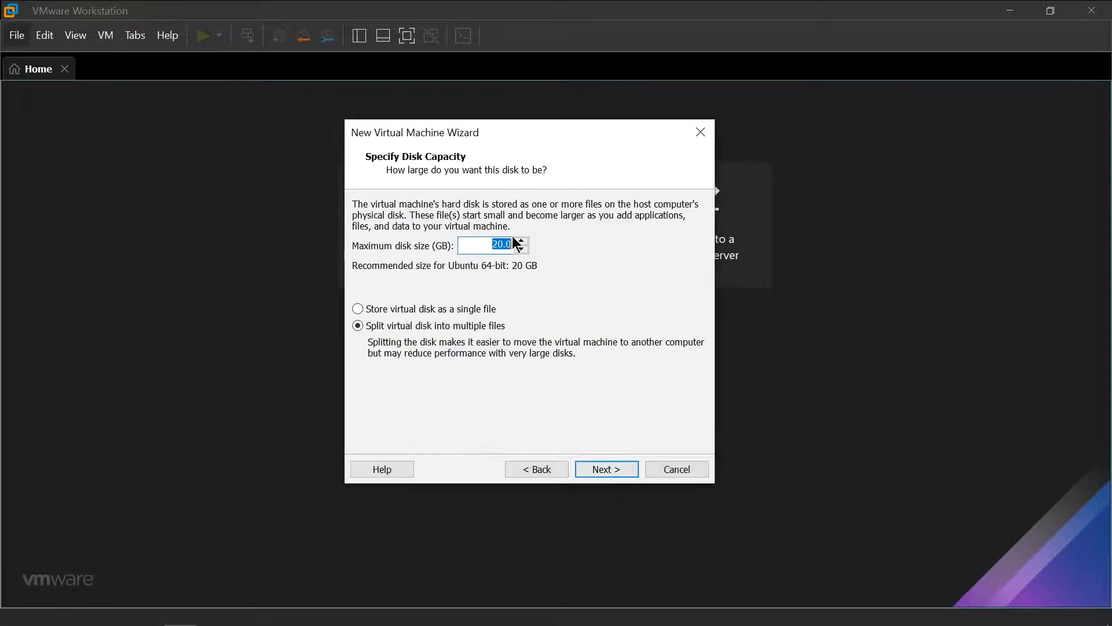
Set the maximum disk size to 60 GB as a single file, then raise memory to 8192 MB in Customize Hardware.
left_click(492, 244)
left_click_drag(492, 244, 537, 244)
type("60")
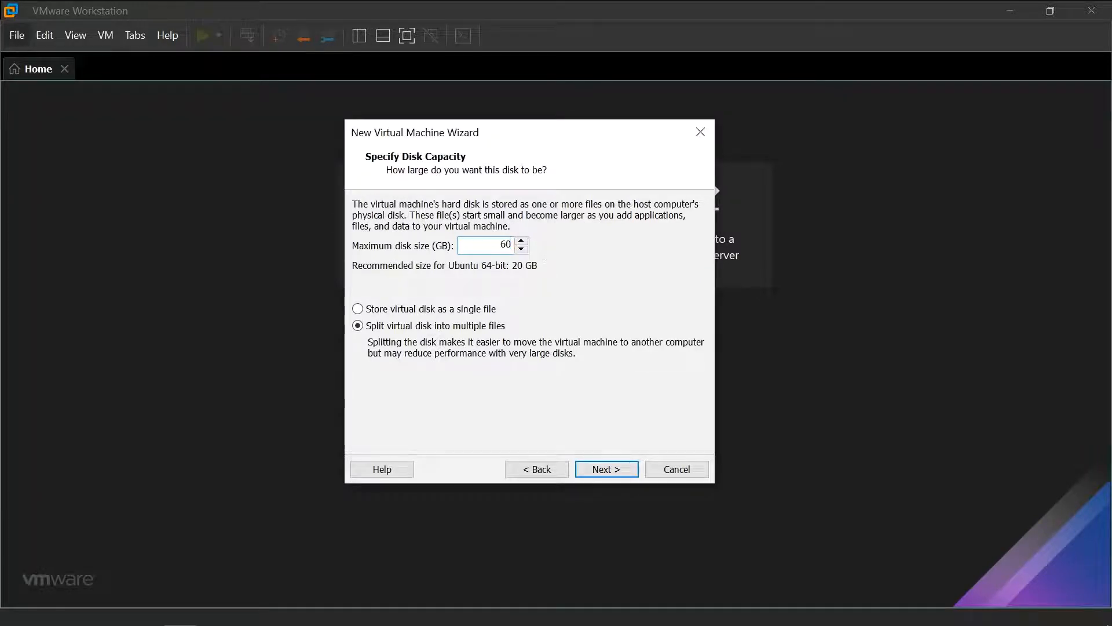
left_click(618, 468)
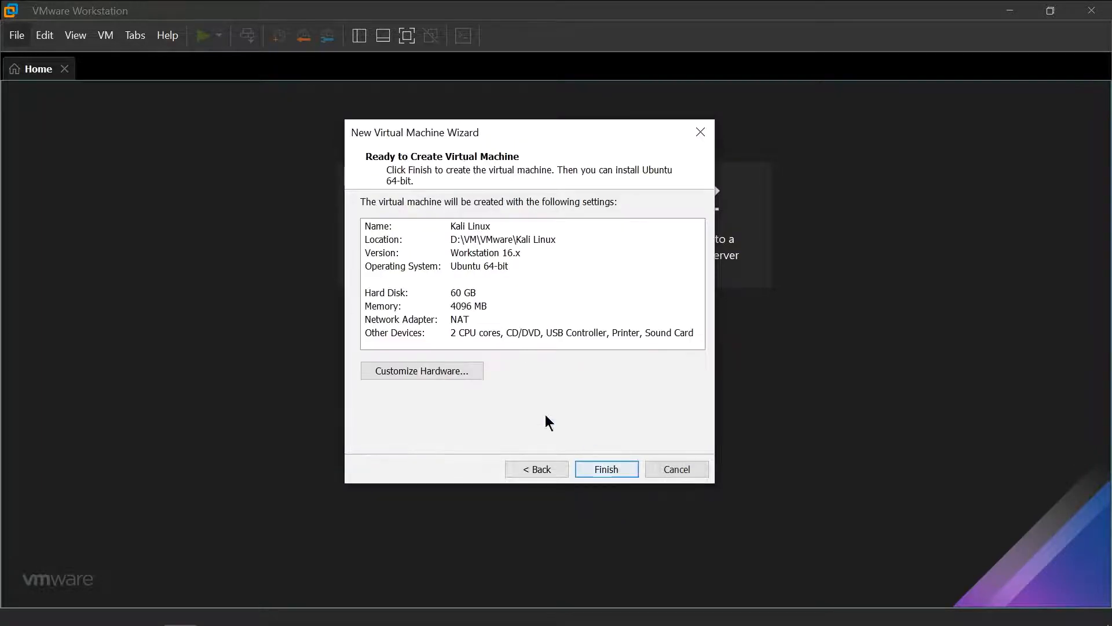
left_click(450, 371)
left_click(538, 192)
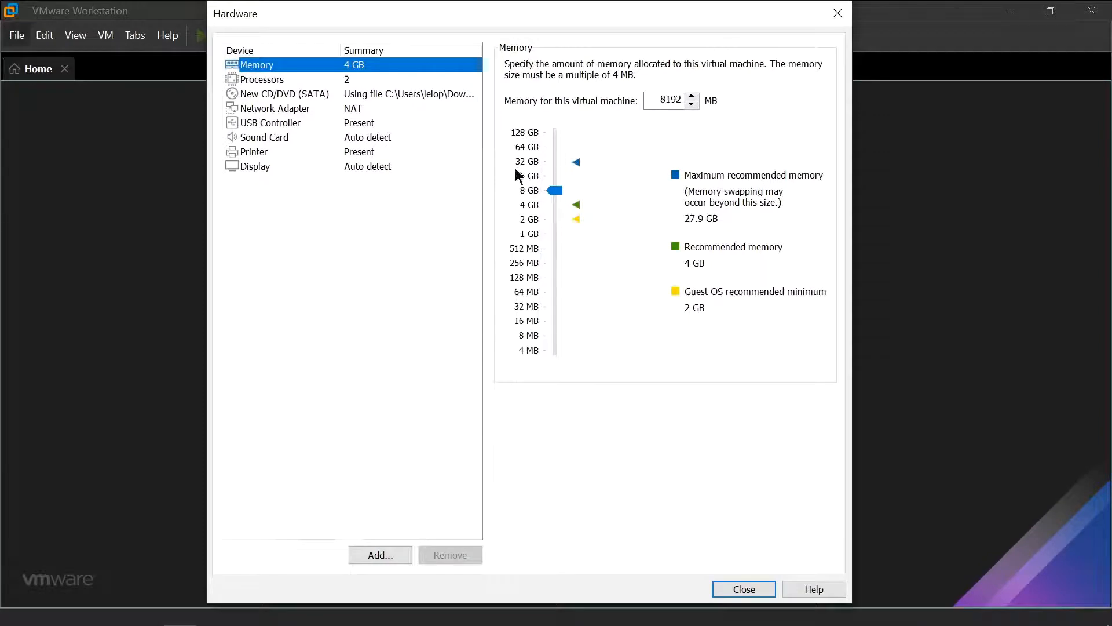
Set the number of processors to 4, close Hardware, and finish creating the Kali Linux VM.
left_click(393, 77)
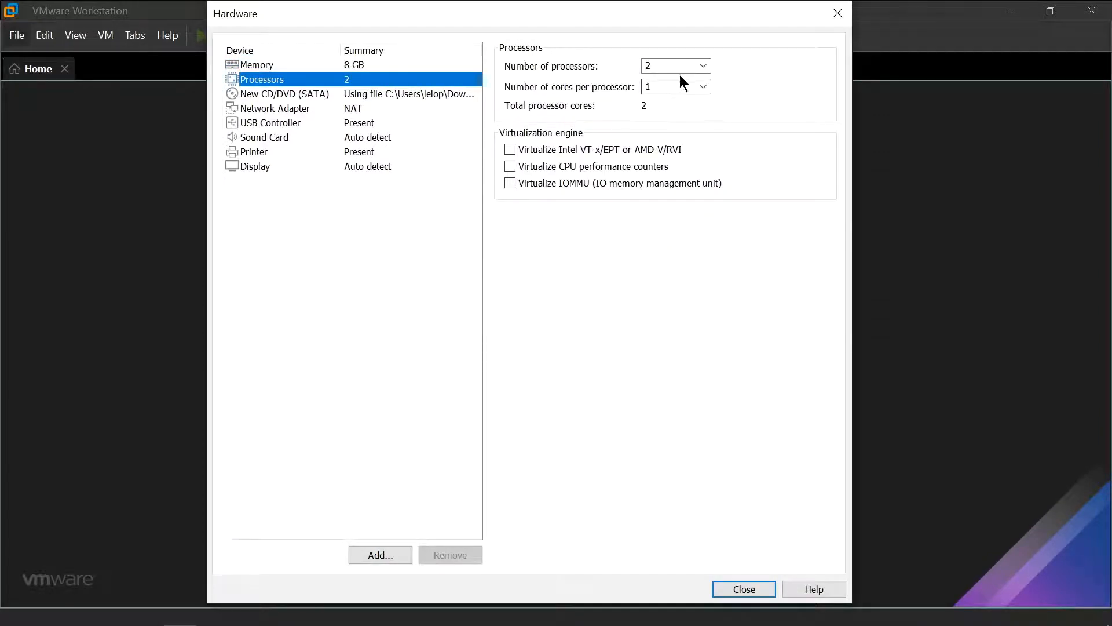
left_click(703, 65)
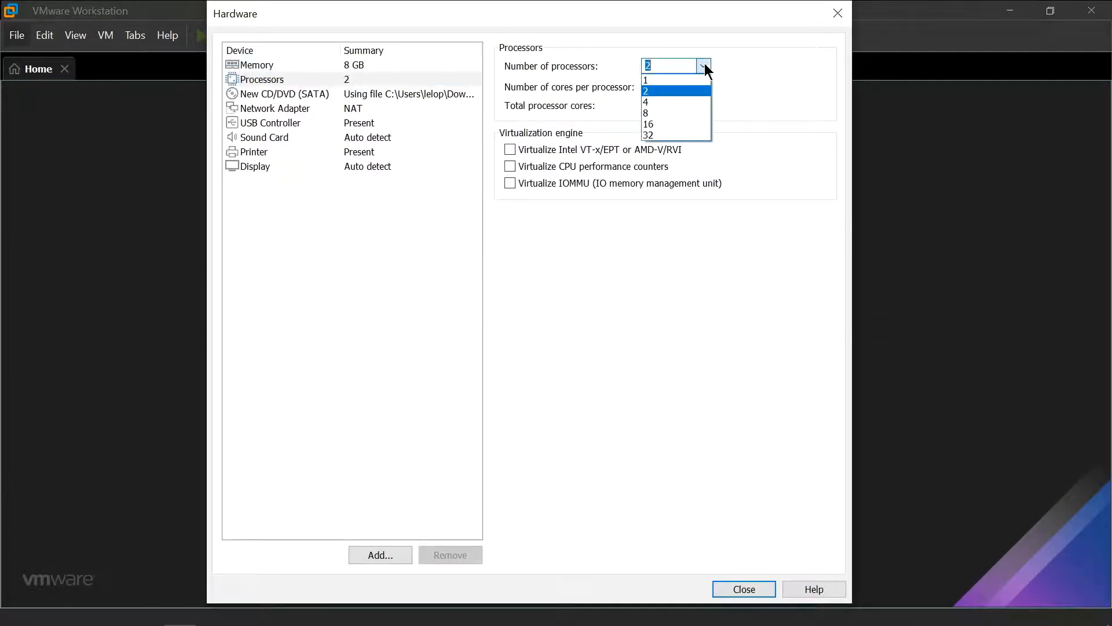
left_click(681, 101)
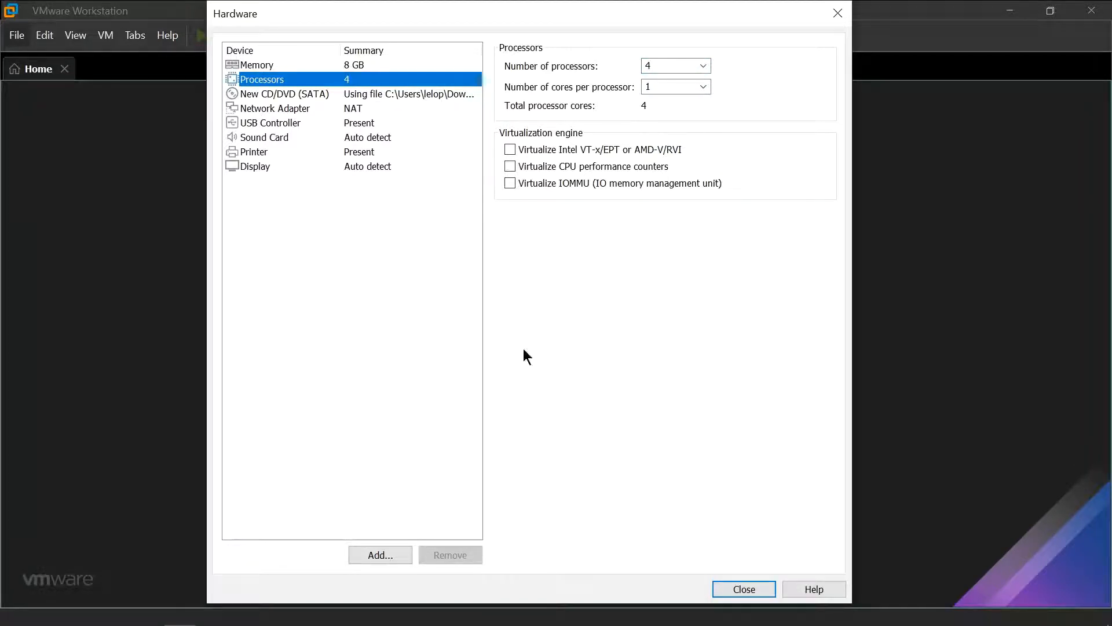
left_click(724, 588)
left_click(607, 468)
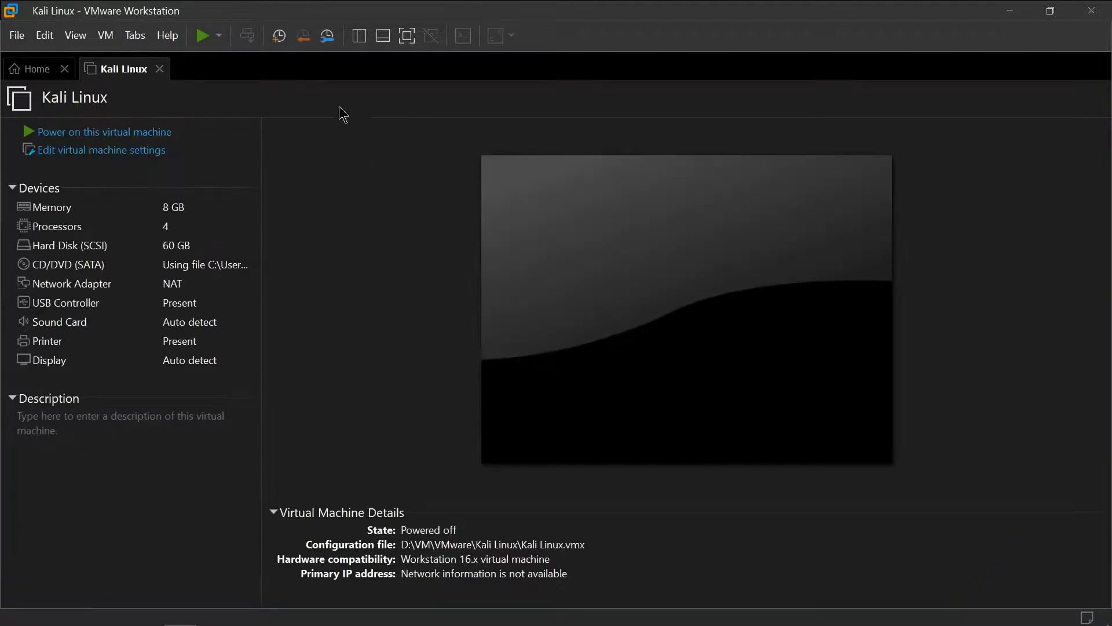
Power on the Kali Linux VM and choose the text-mode Install entry from the boot menu.
left_click(201, 144)
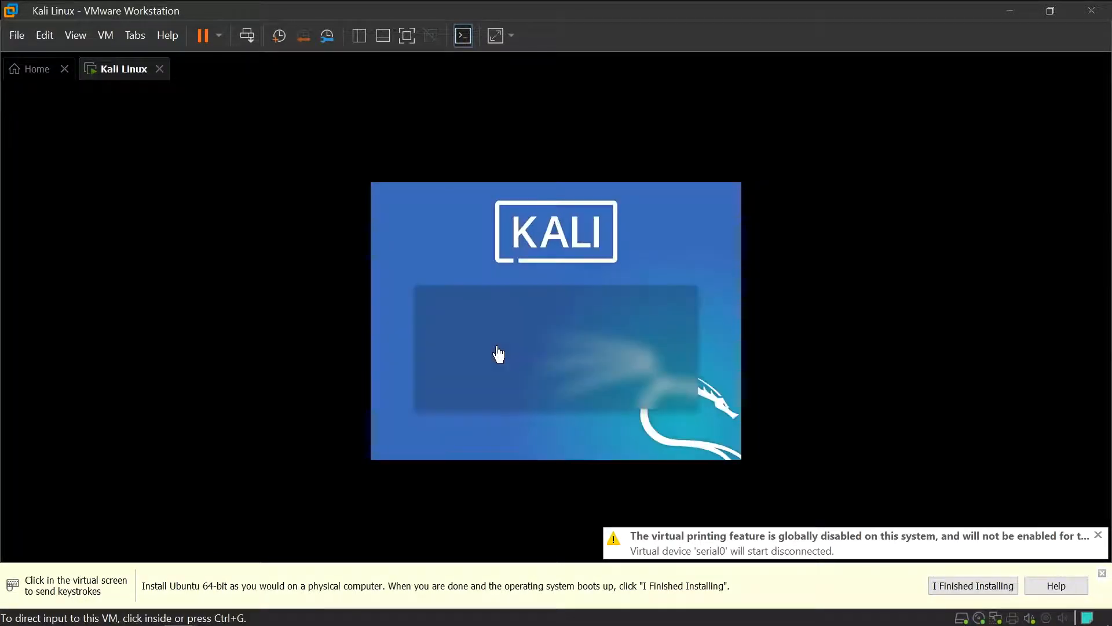
left_click(497, 353)
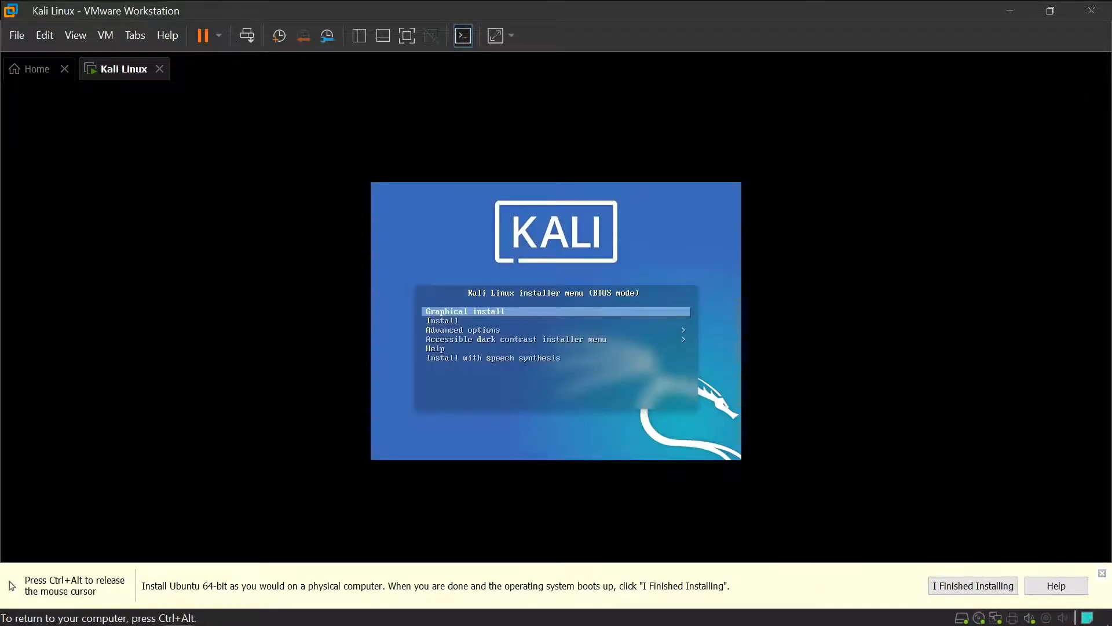
key("Down")
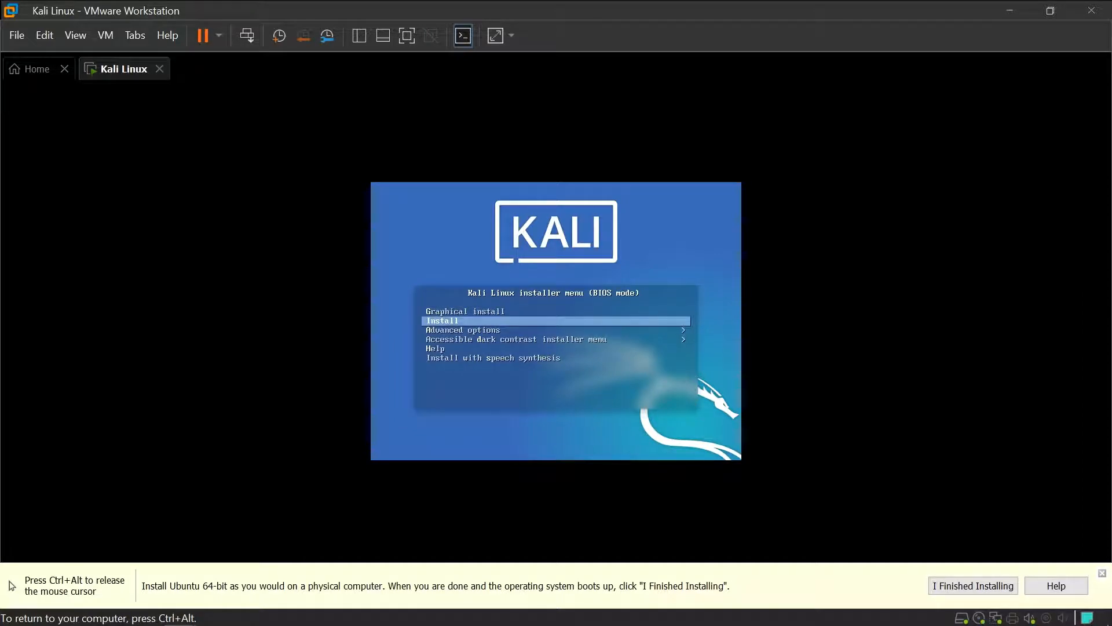
key("Return")
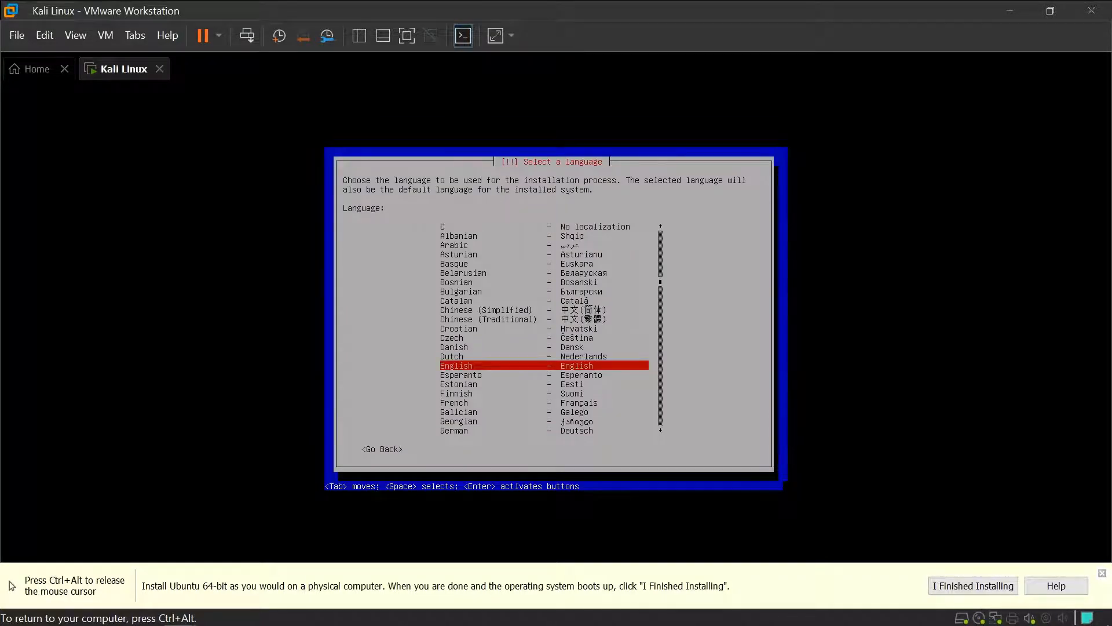
Choose English and Singapore, accept the keyboard layout, and let DHCP network setup complete.
key("Return")
key("Up")
key("Up")
key("Up")
key("Return")
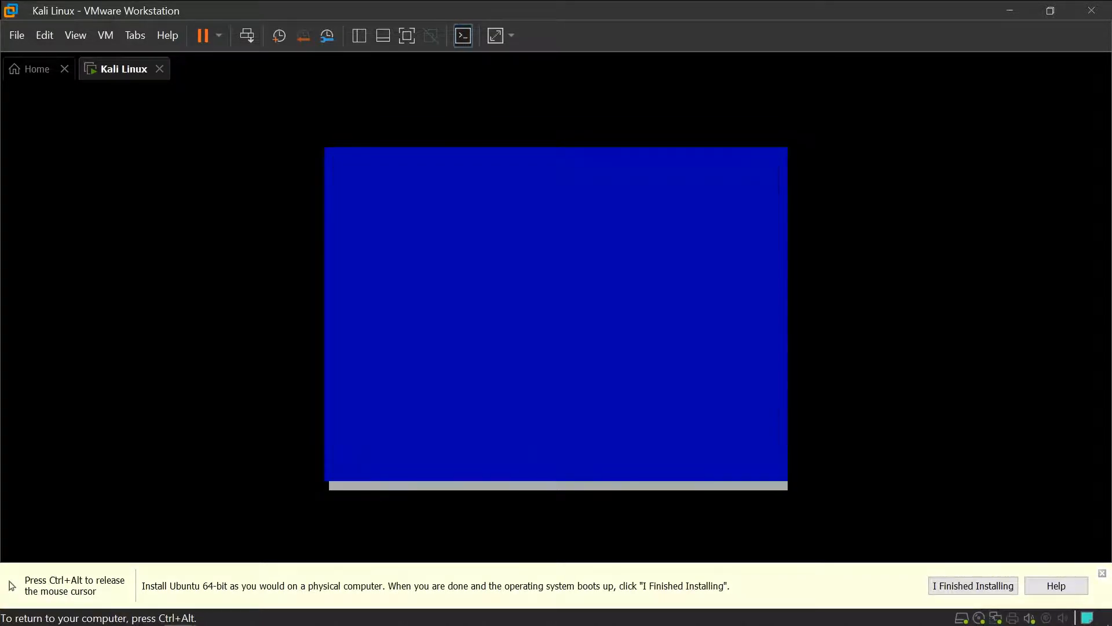
key("Return")
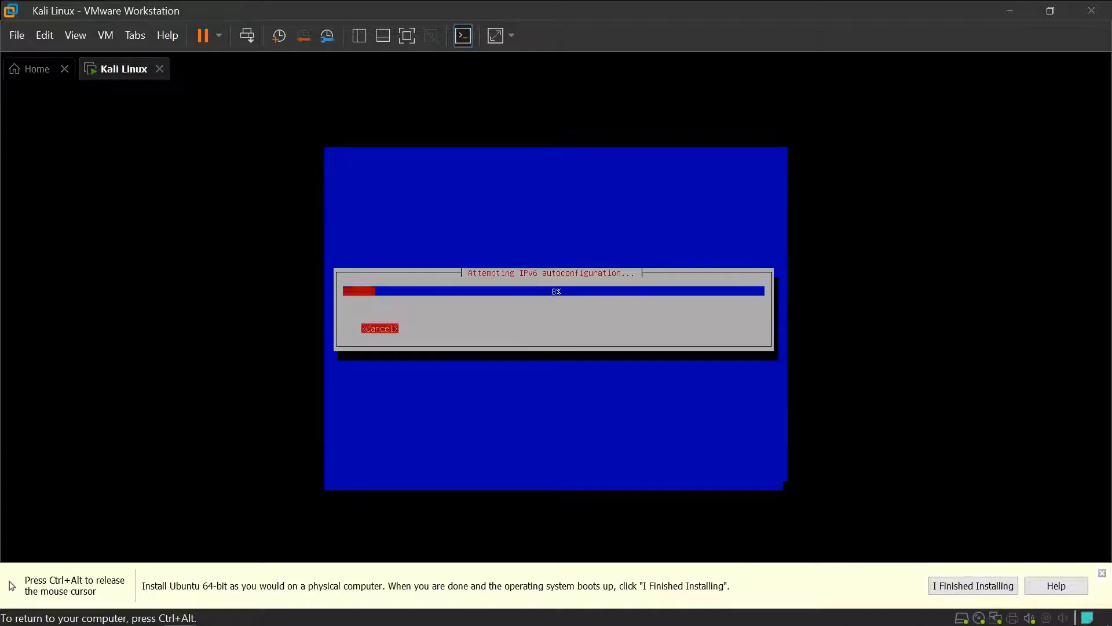
key("ctrl+alt")
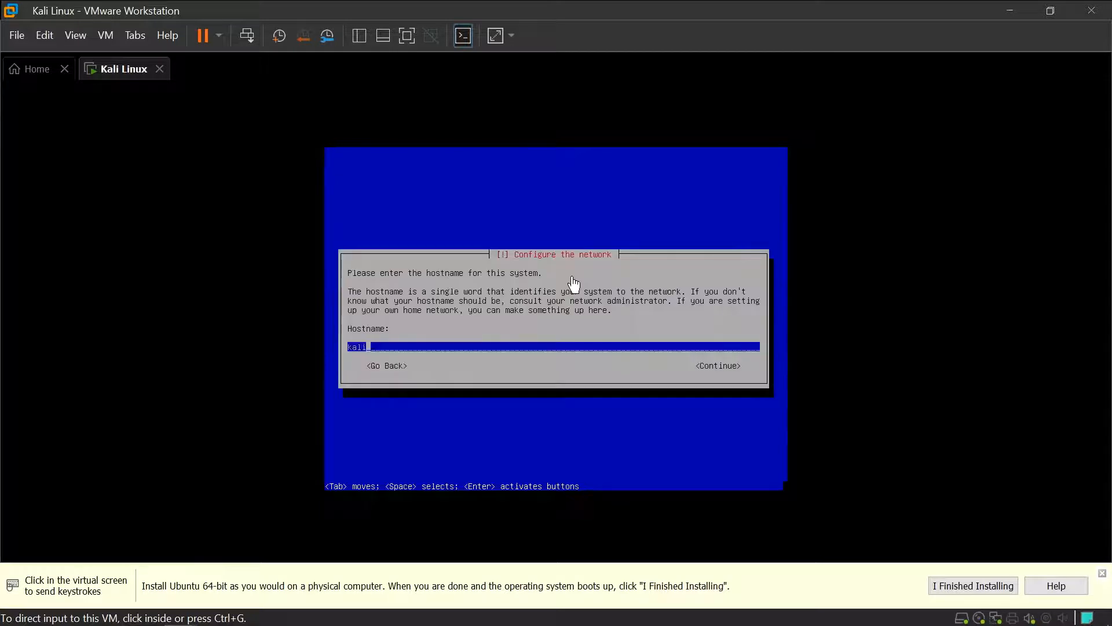
Replace the default hostname with kali and accept it.
left_click(527, 322)
key("BackSpace")
key("BackSpace")
key("BackSpace")
key("BackSpace")
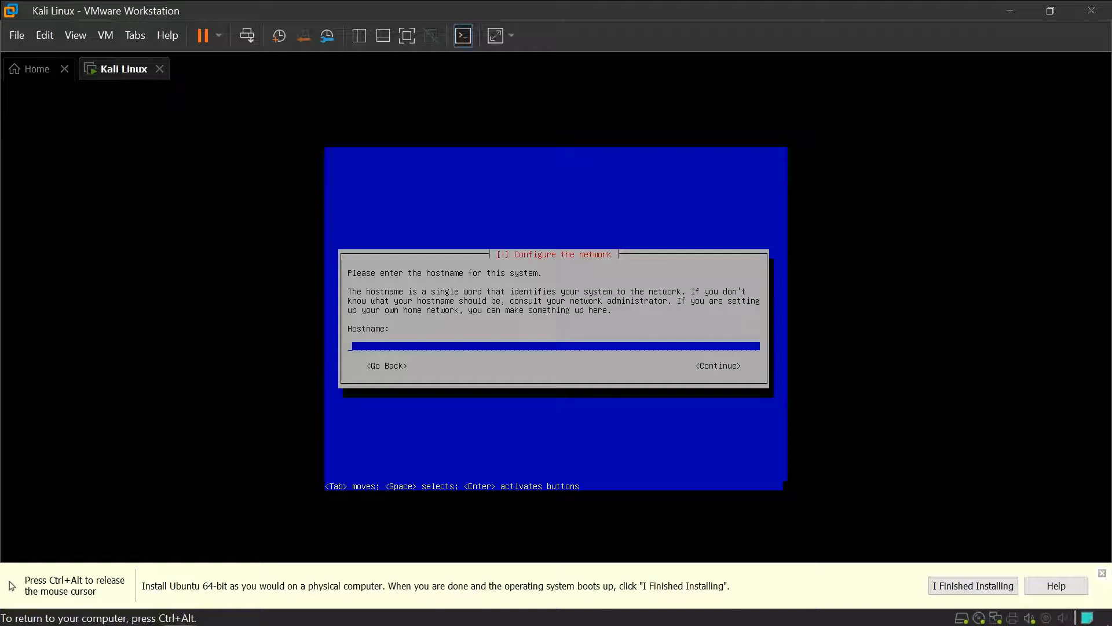
type("kali")
key("Return")
key("Return")
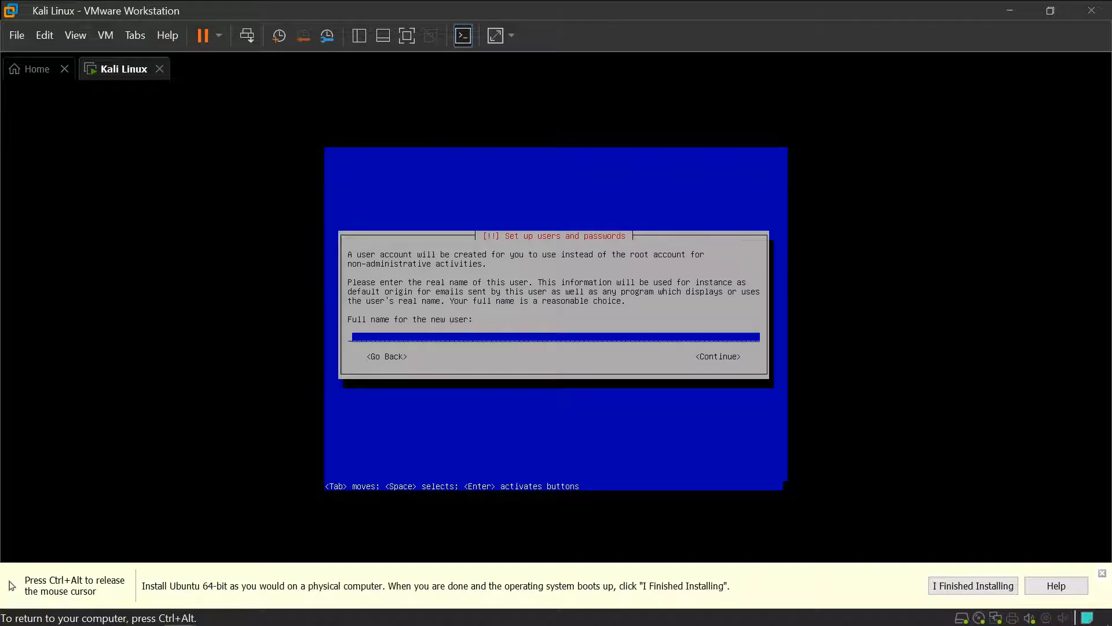
Enter the new user's full name, accept the suggested username, and set the account password twice.
type("kali")
key("Return")
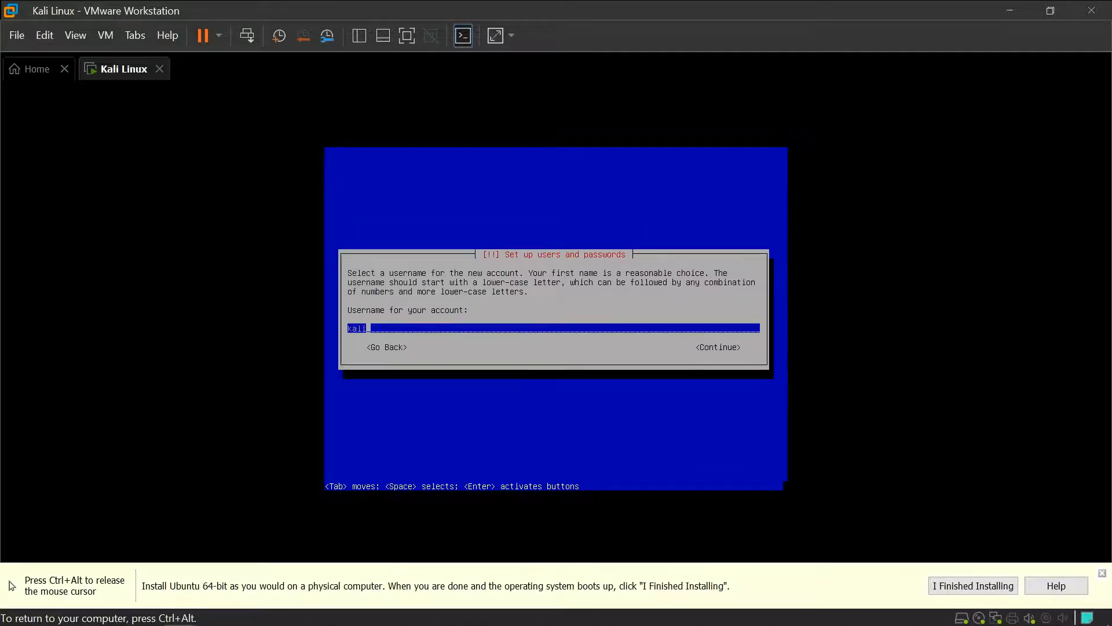
key("Return")
type("kali")
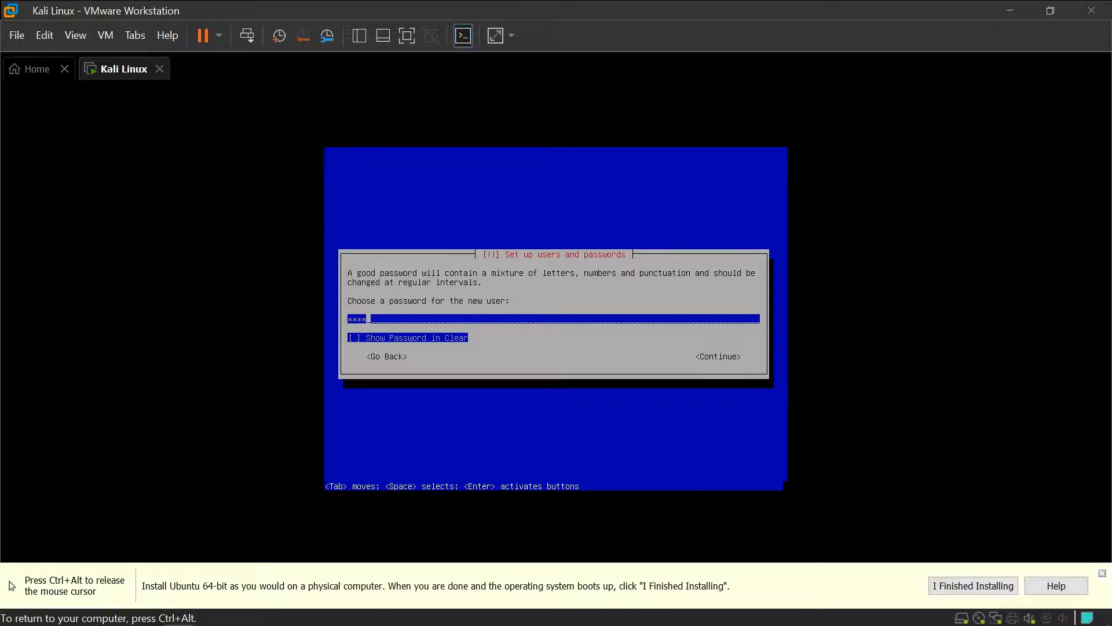
key("Return")
type("kali")
key("Return")
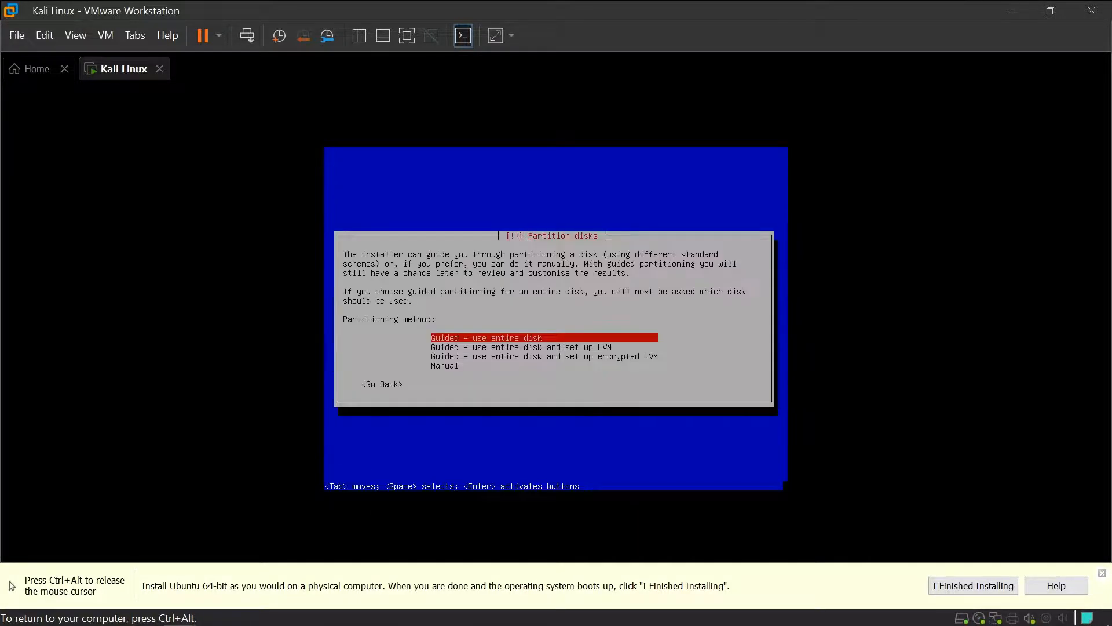
Use guided partitioning of the entire disk with all files in one partition, and write the changes.
key("Return")
key("Return")
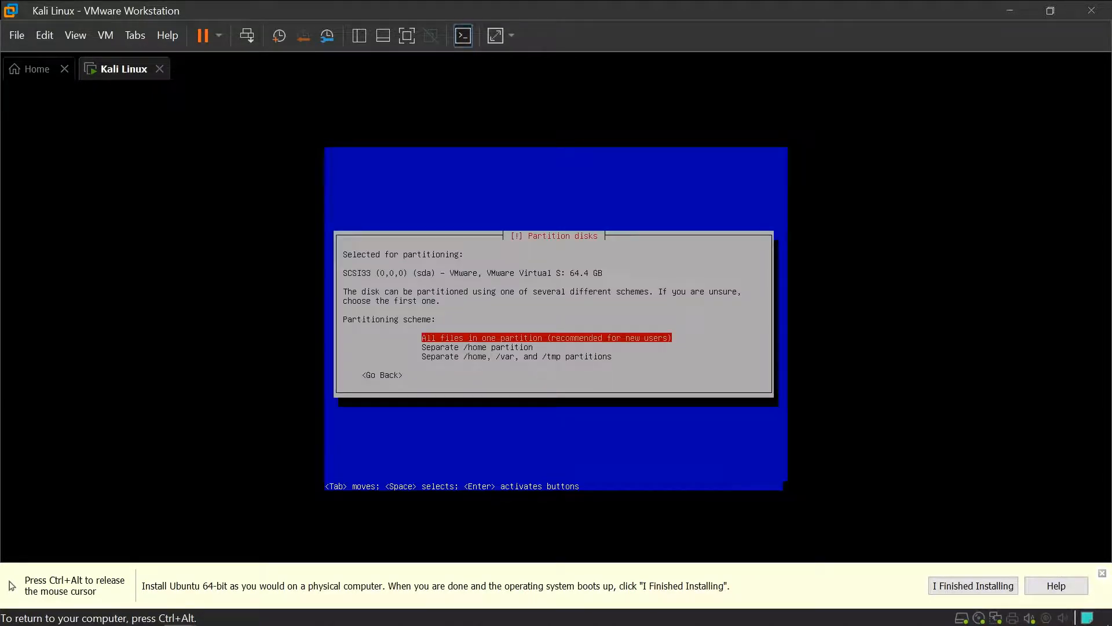
key("Return")
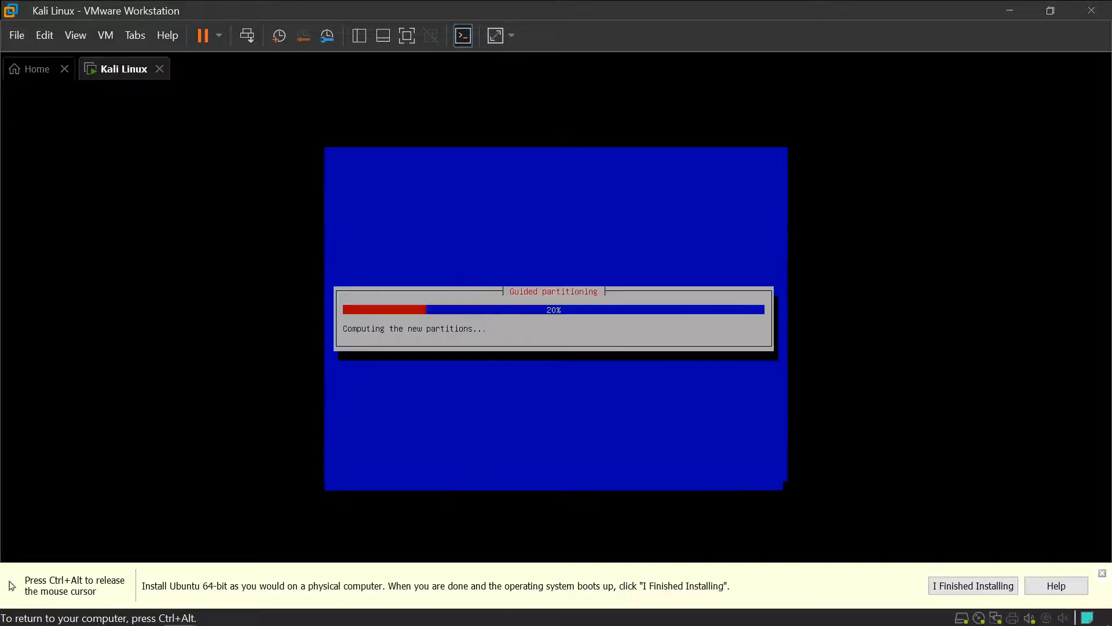
key("Return")
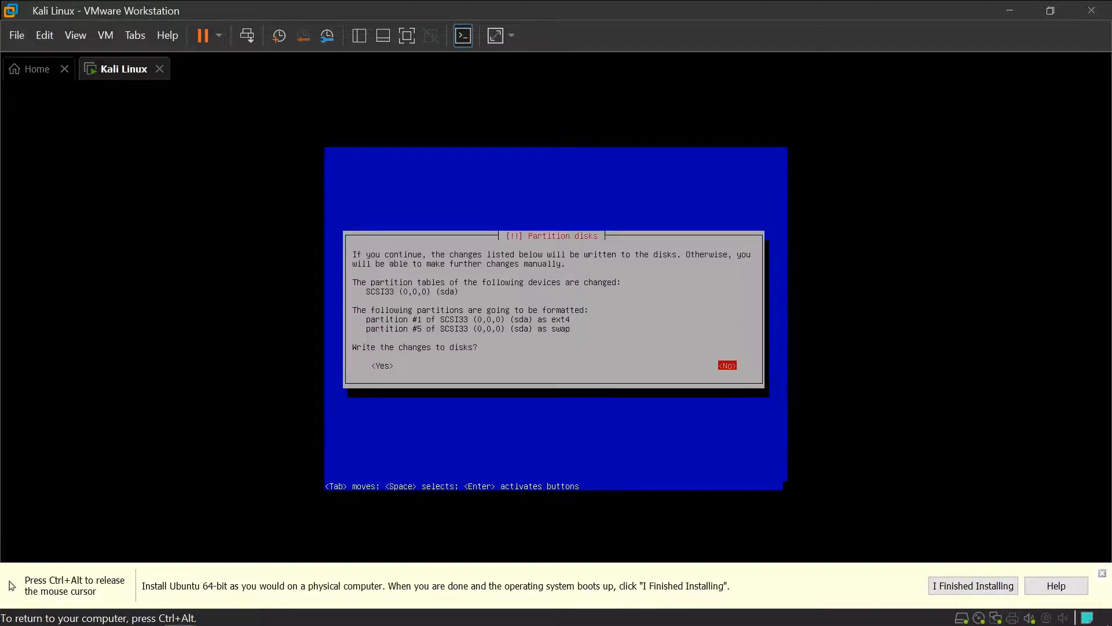
key("Tab")
key("Return")
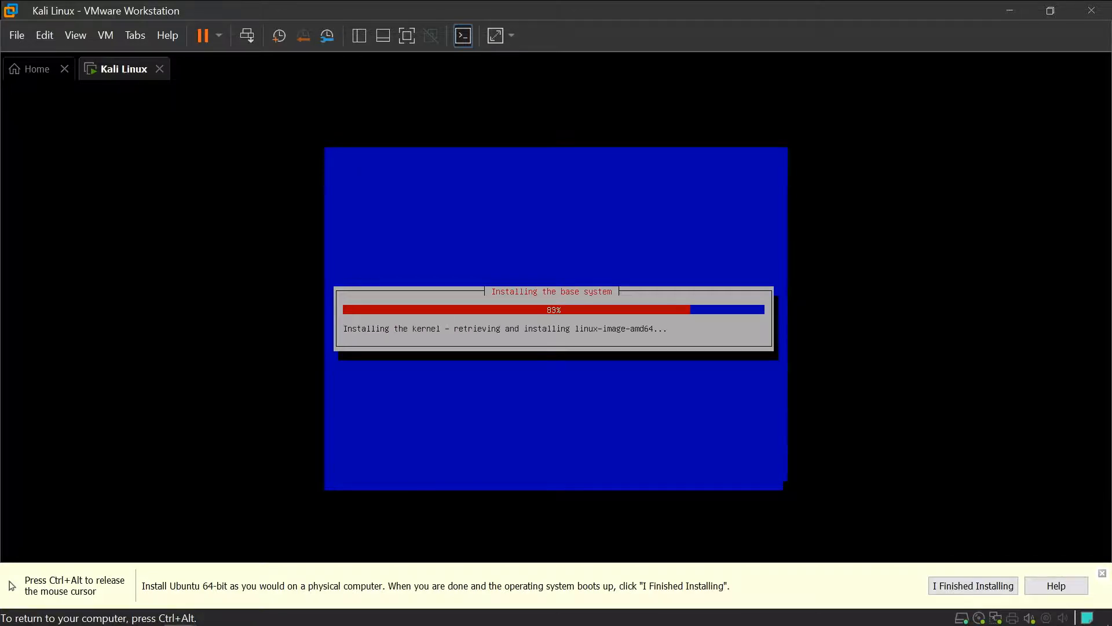
Release the mouse to the host and wait for the base system install to reach Software selection.
key("ctrl+alt")
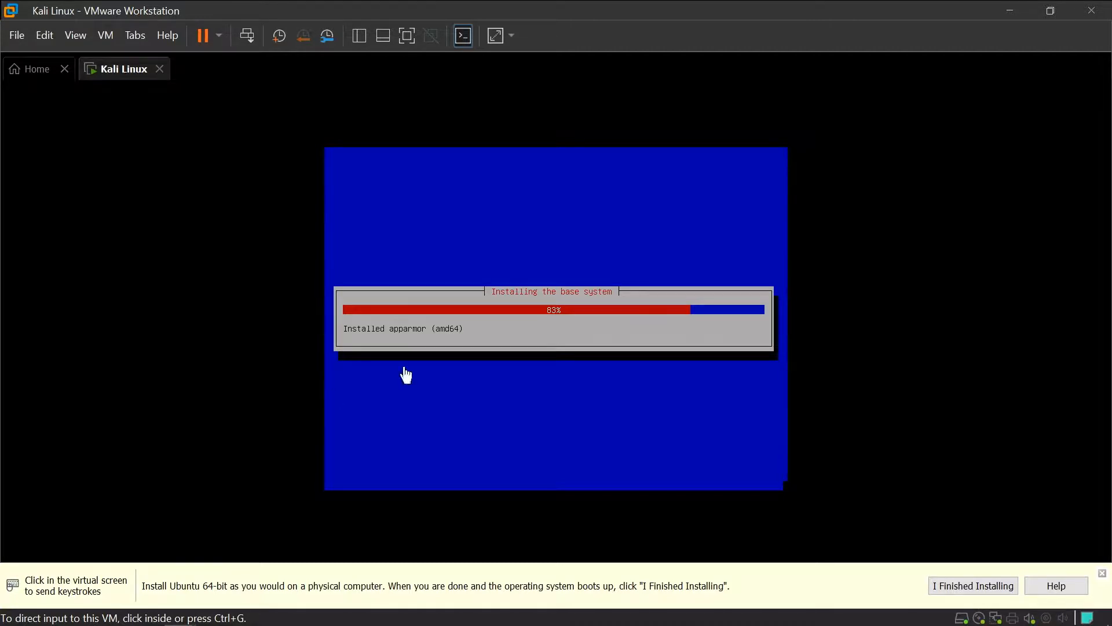
mouse_move(834, 618)
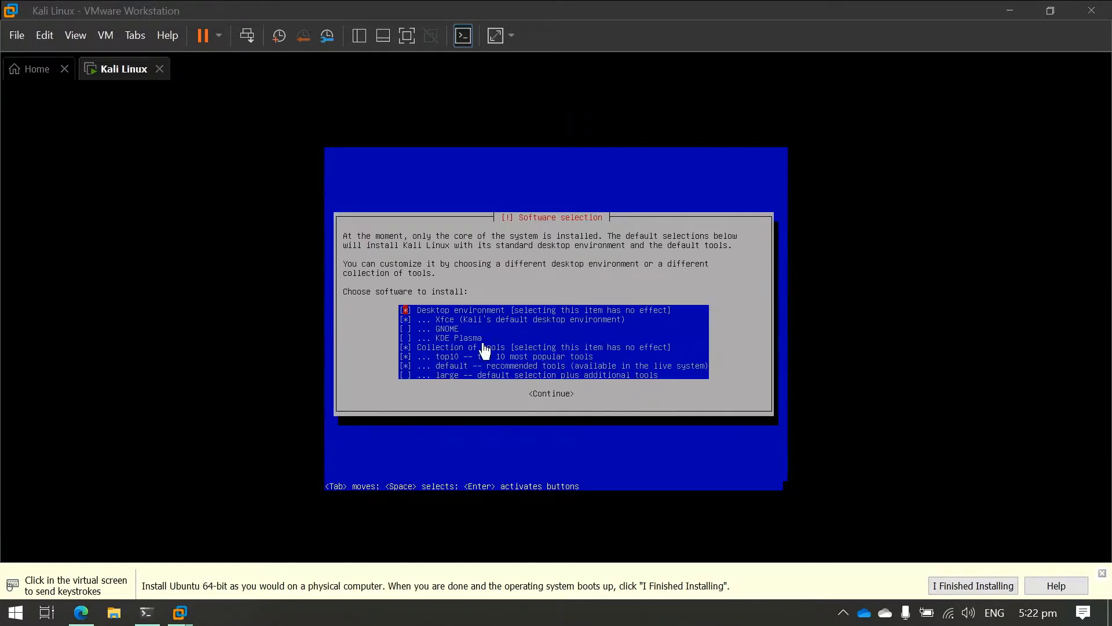
In Software selection, uncheck Xfce, check GNOME, keep the default tools, and start installing.
left_click(486, 351)
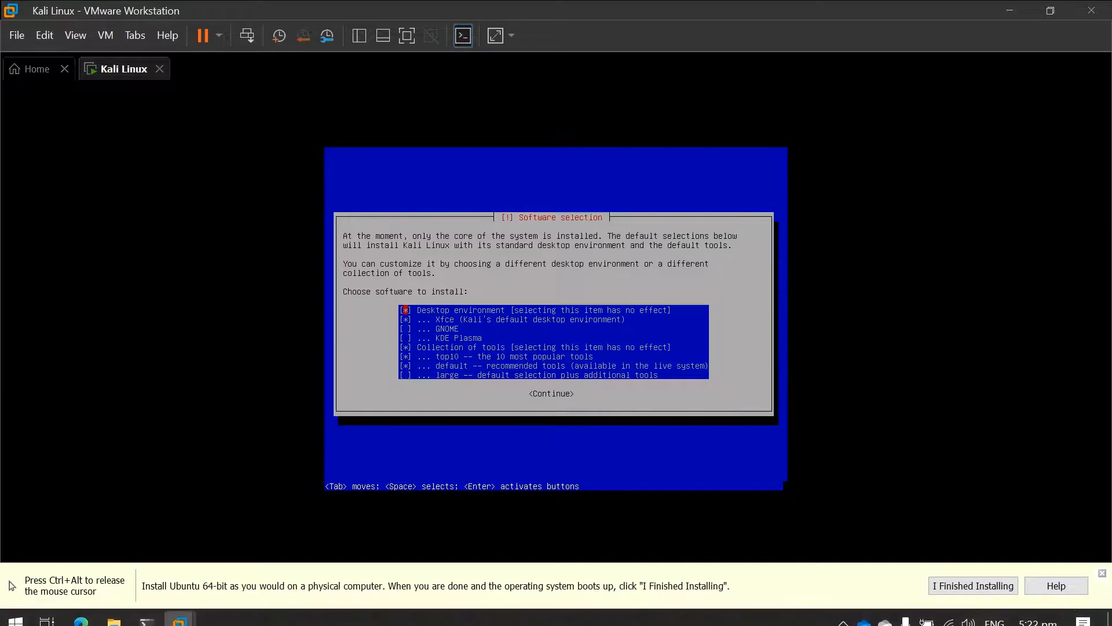
key("Down")
key("Down")
key("Up")
key("Up")
key("space")
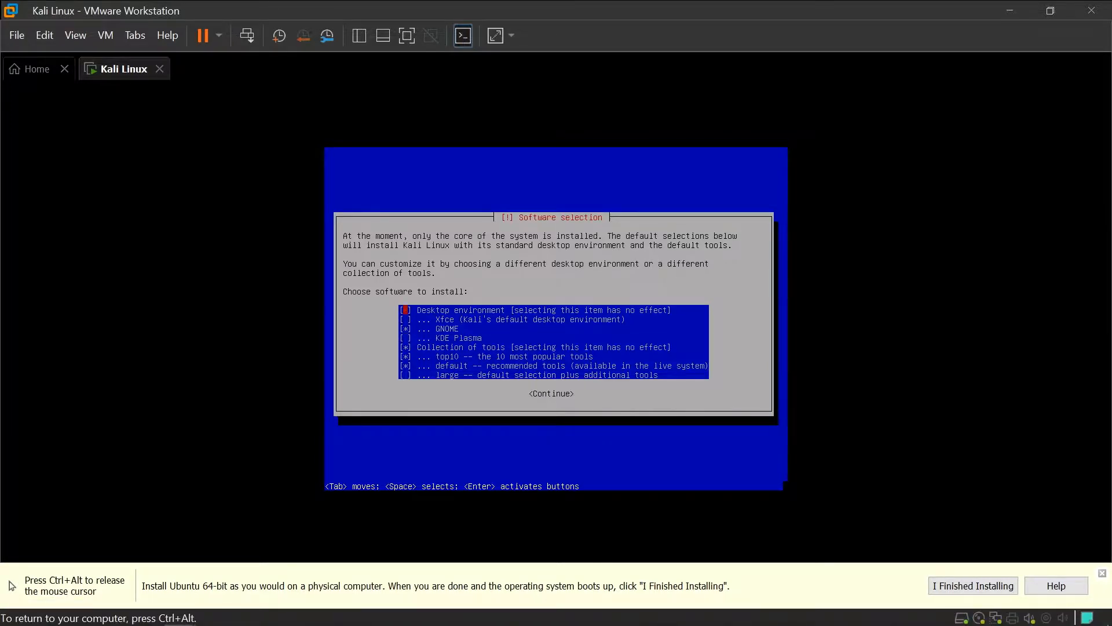
key("Down")
key("Down")
key("space")
key("Down")
key("Down")
key("Down")
key("Down")
key("Down")
key("Up")
key("Up")
key("Up")
key("Up")
key("Down")
key("Down")
key("Down")
key("Down")
key("Tab")
key("Return")
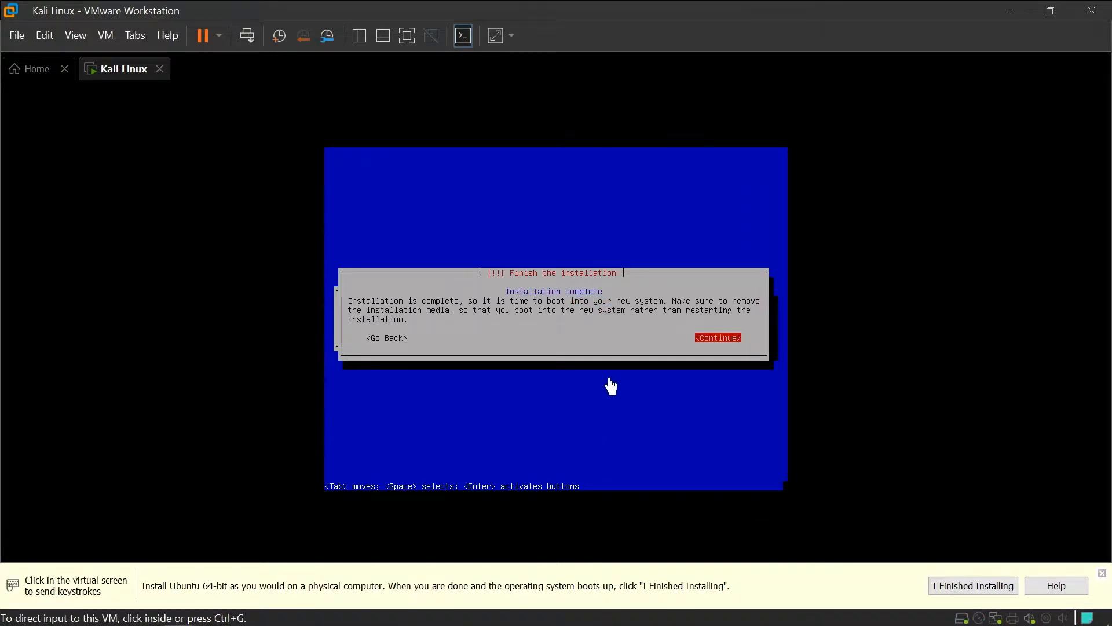
Finish the installation, reboot, and boot Kali GNU/Linux from the GRUB menu.
left_click(714, 306)
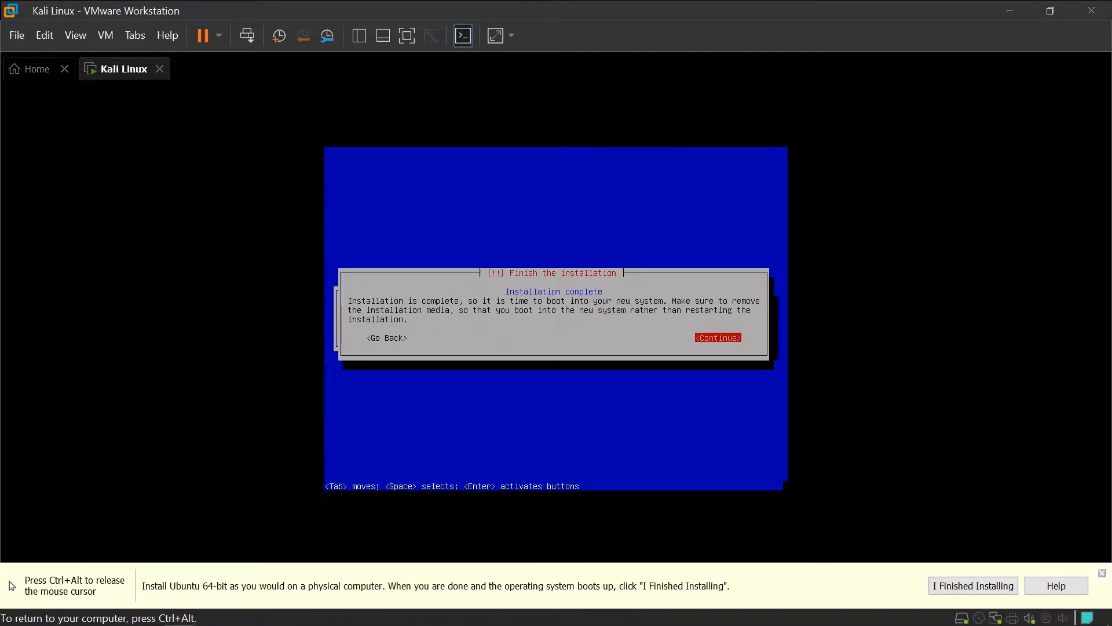
key("Return")
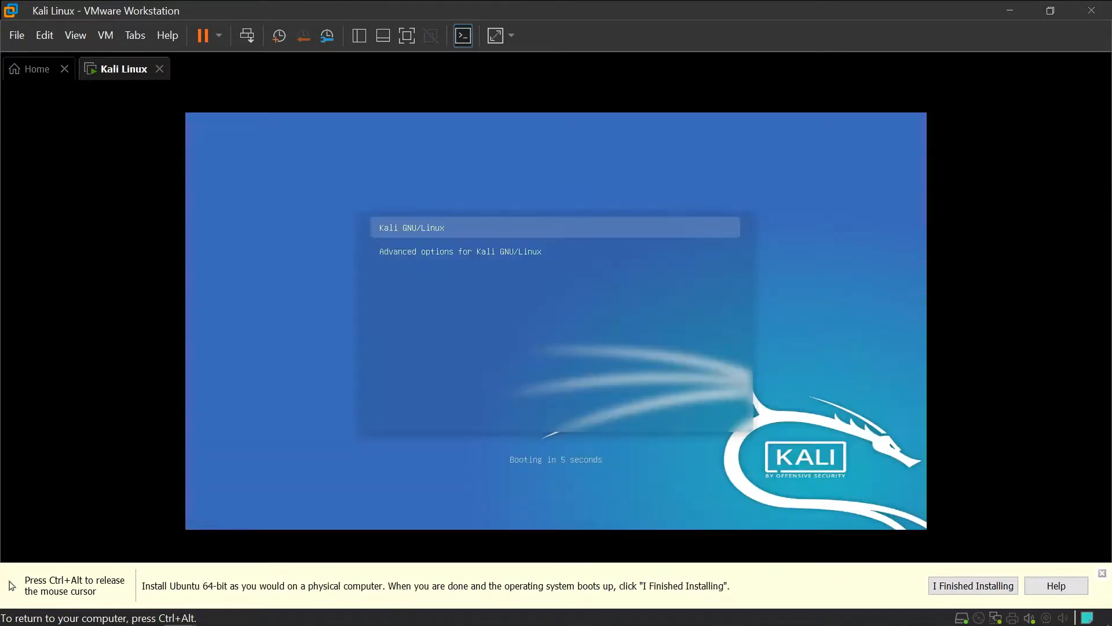
key("Return")
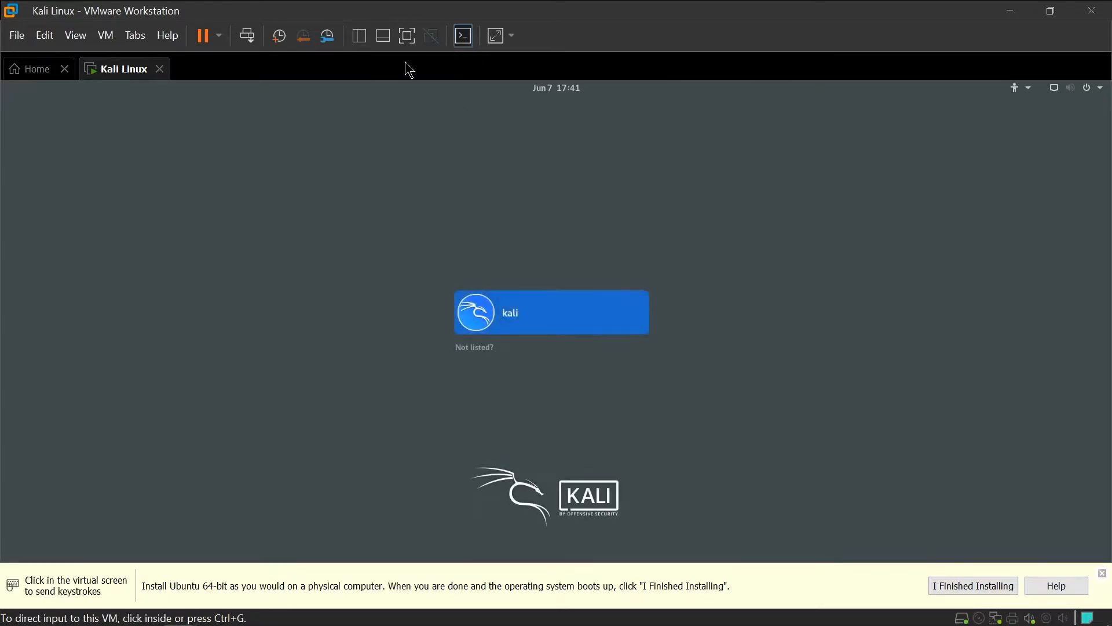
Switch the VM to full screen and log in as the kali user with its password.
left_click(407, 35)
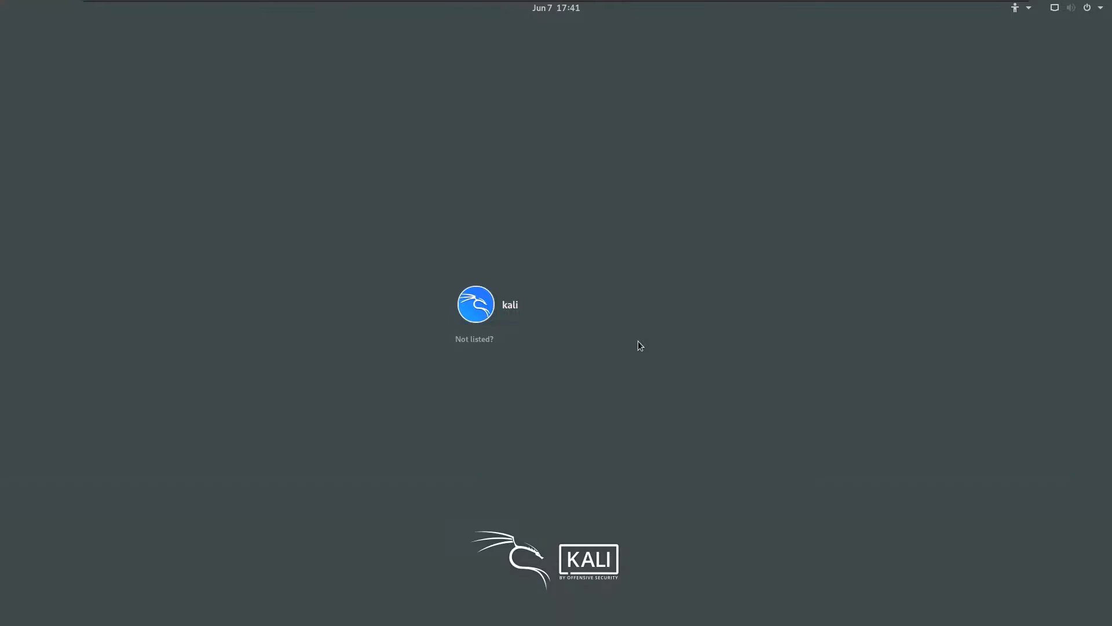
left_click(555, 291)
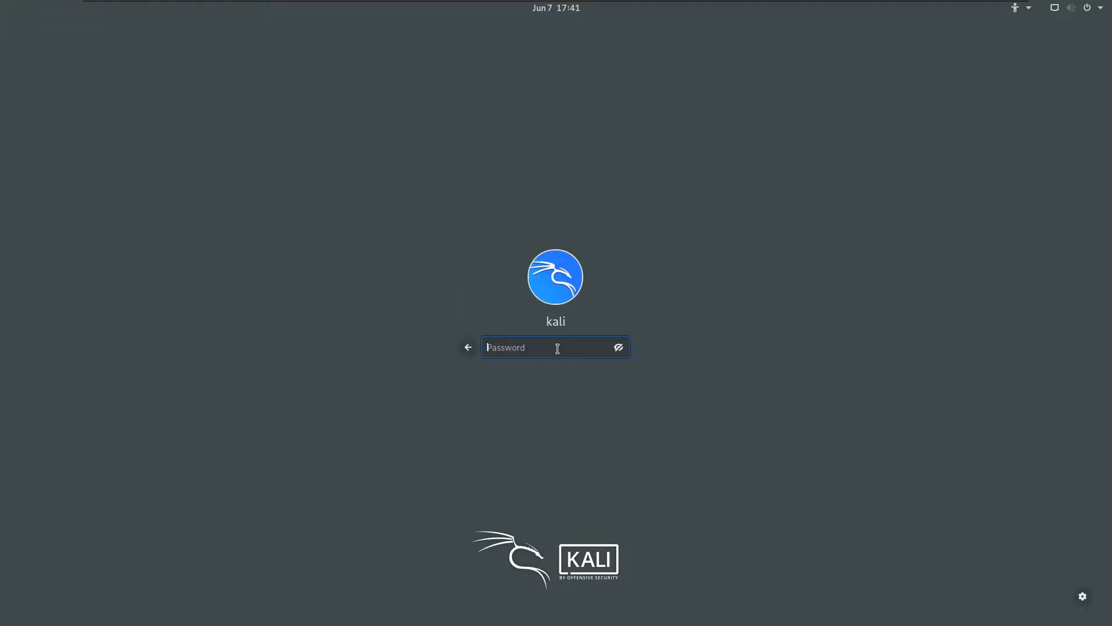
type("kali")
key("Return")
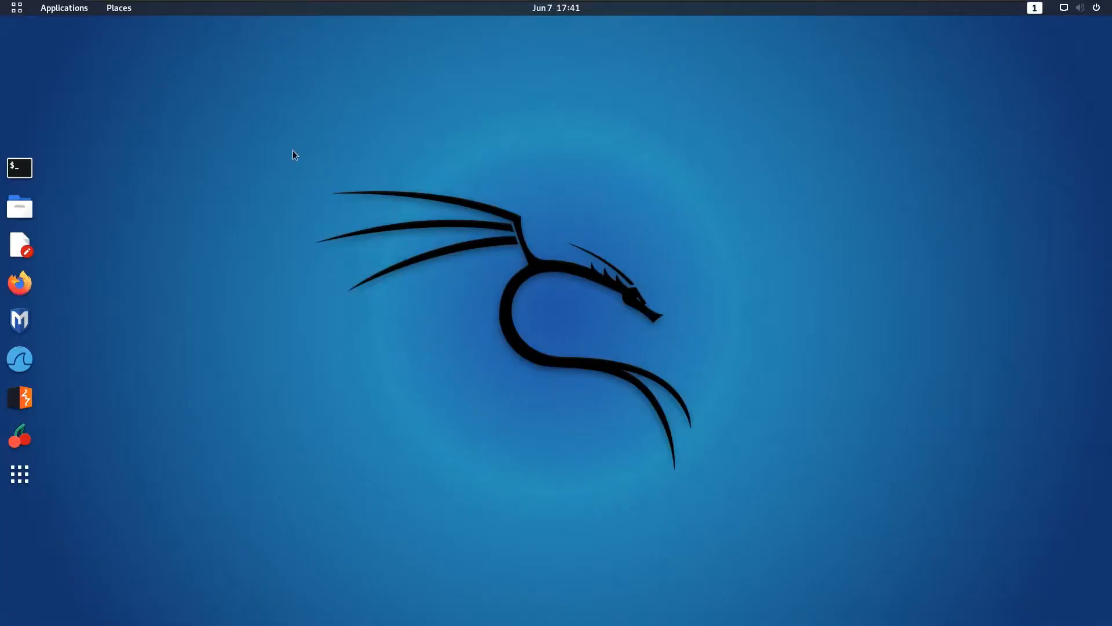
left_click_drag(177, 123, 93, 127)
Open an enlarged Terminal window and run sudo apt update.
left_click(17, 176)
left_click_drag(360, 44, 632, 128)
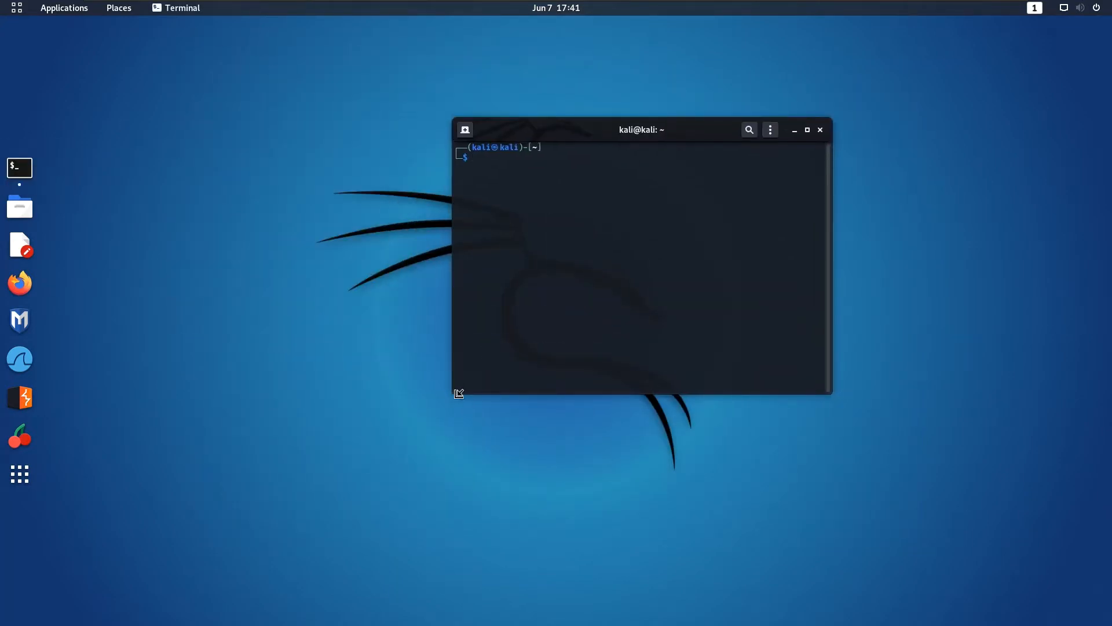
left_click_drag(454, 391, 211, 543)
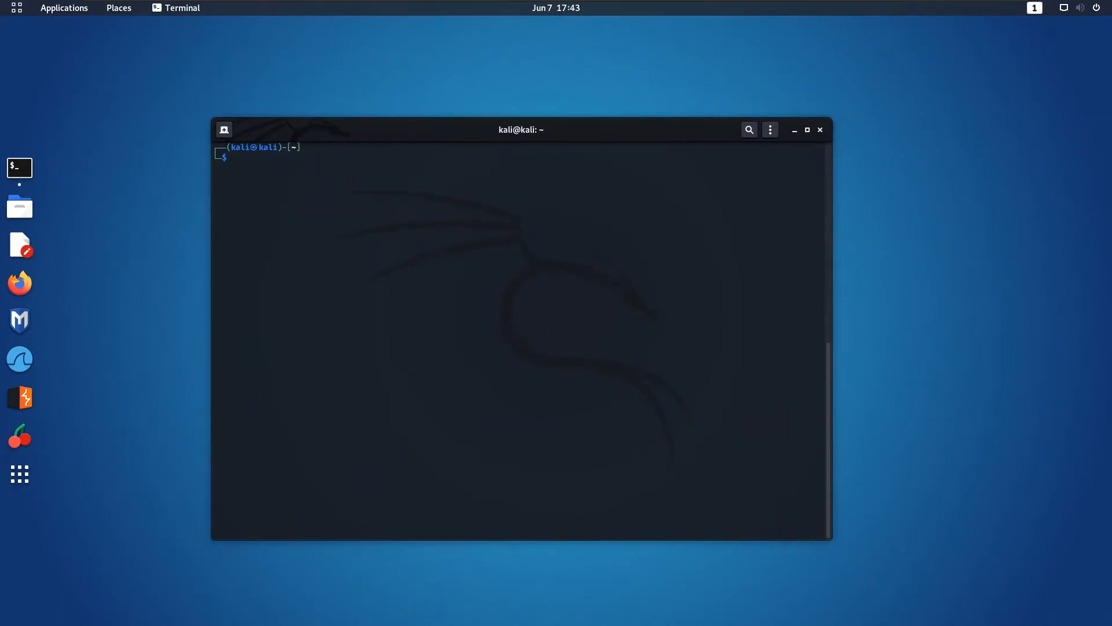
type("sudo apt update")
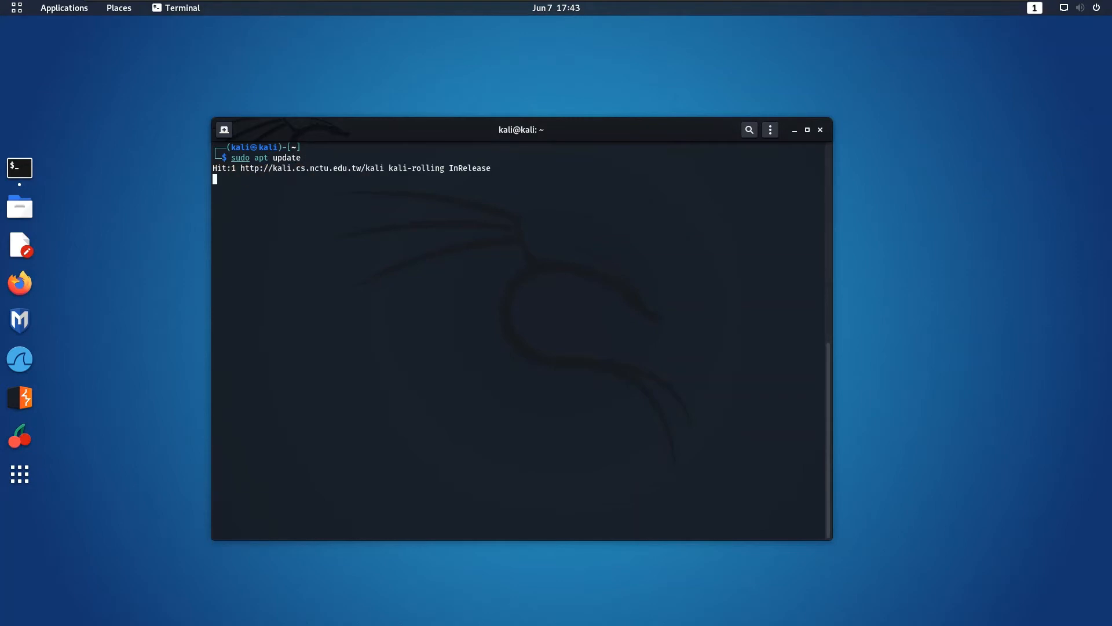
key("ctrl+plus")
key("ctrl+plus")
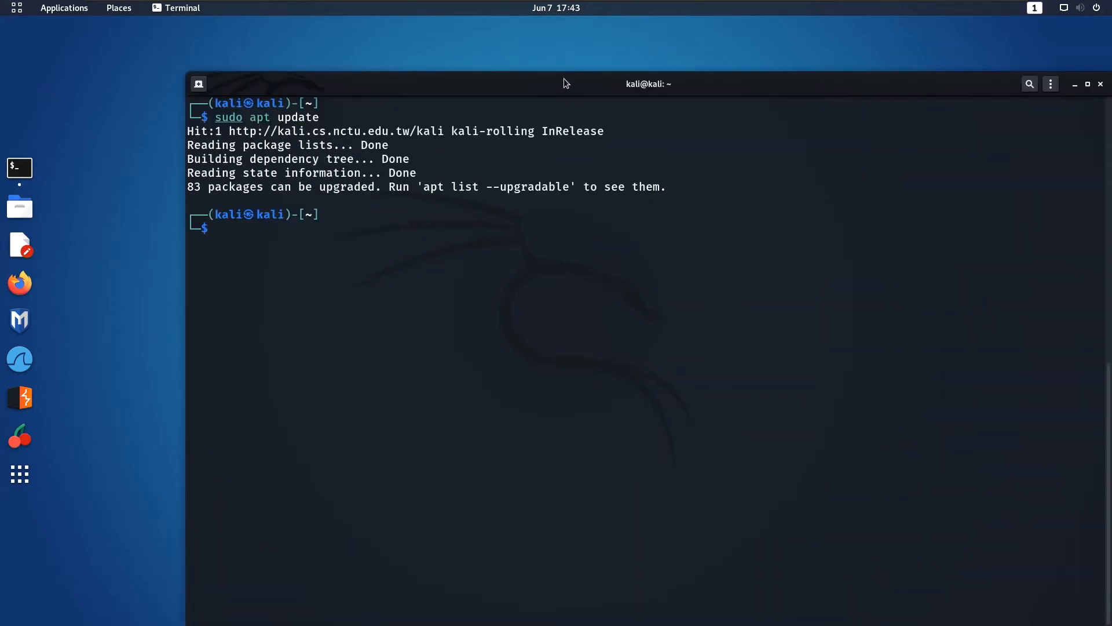
Run sudo apt upgrade -y to upgrade the 83 upgradable packages.
left_click_drag(566, 83, 499, 84)
key("Up")
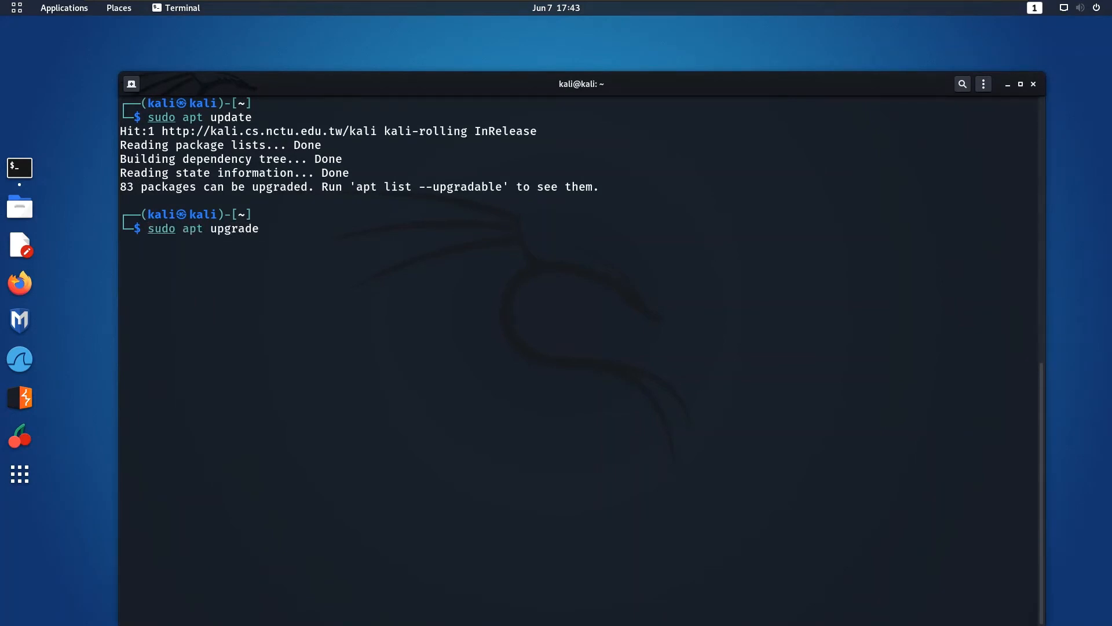
type("y")
key("Return")
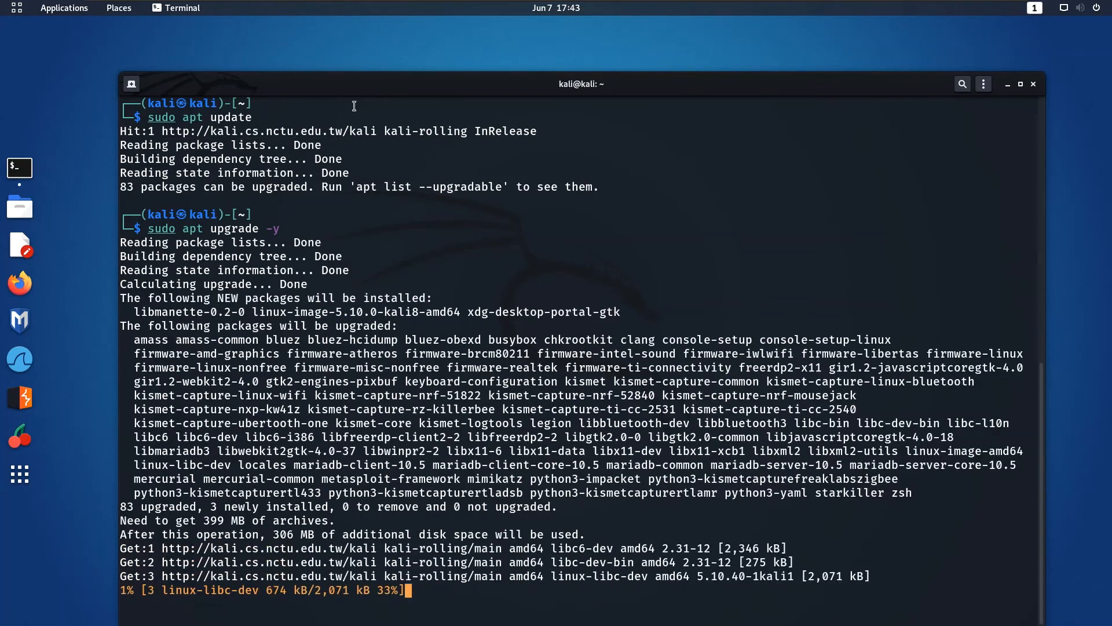
left_click_drag(352, 81, 329, 51)
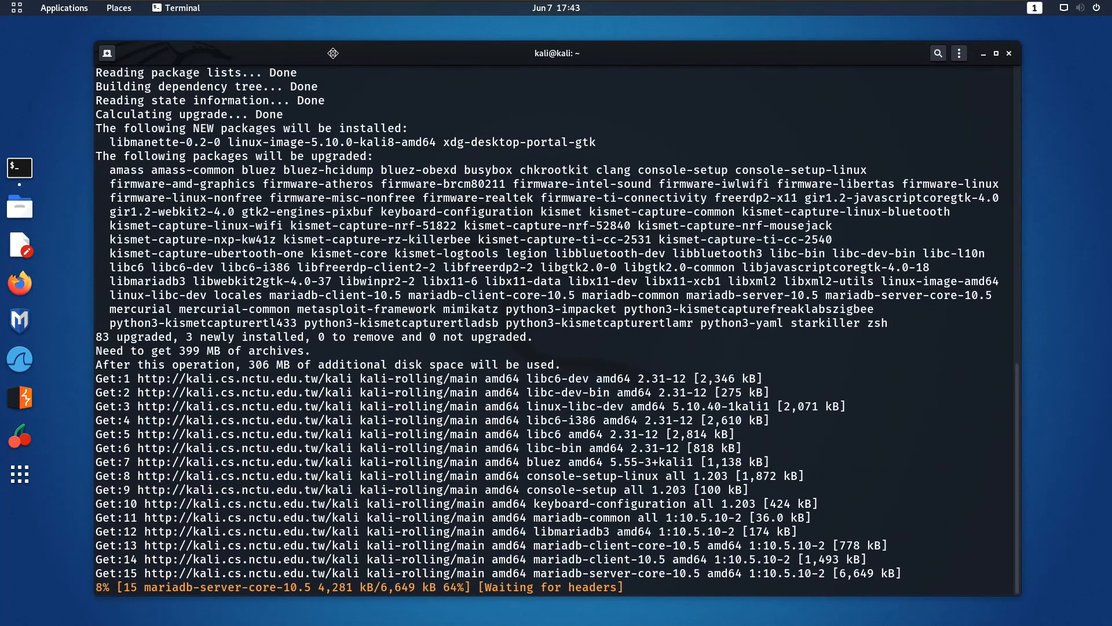